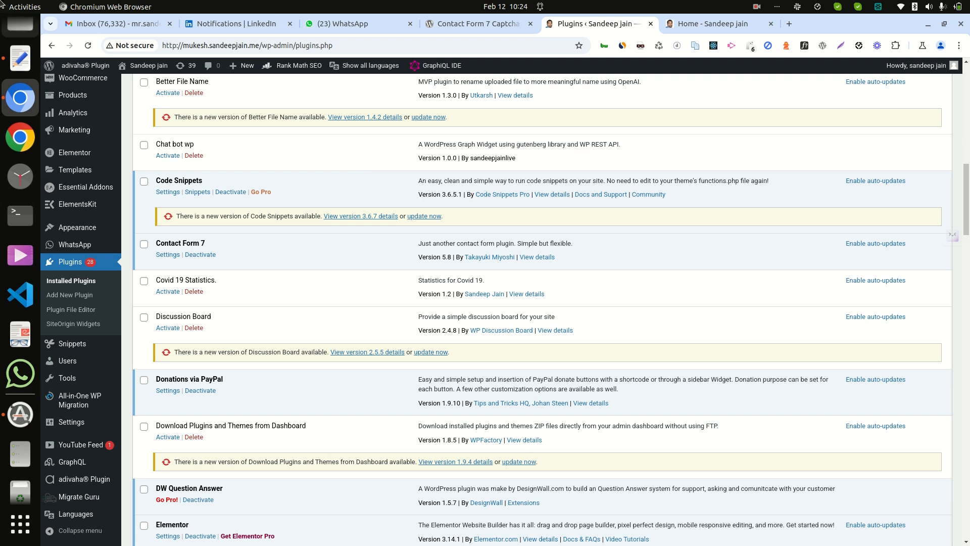
left_click(16, 78)
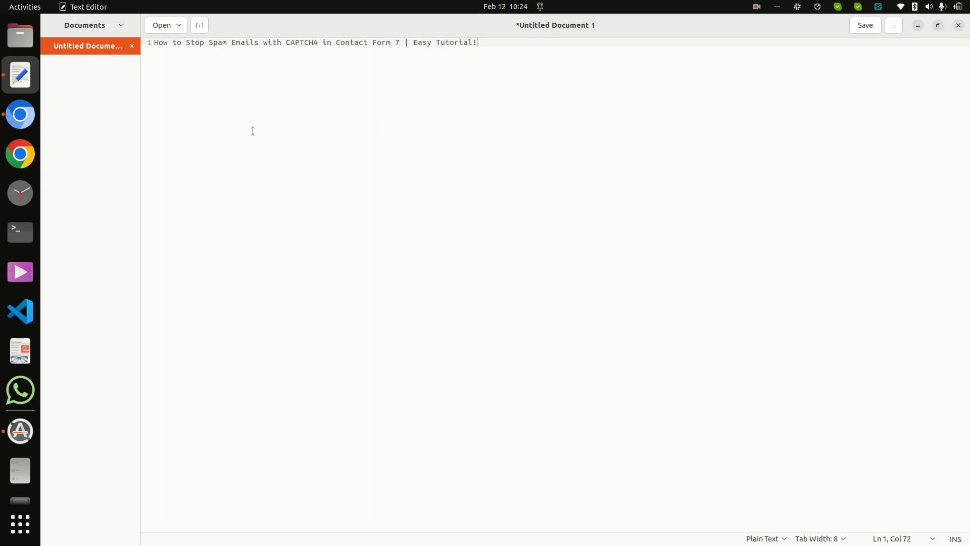
left_click(15, 118)
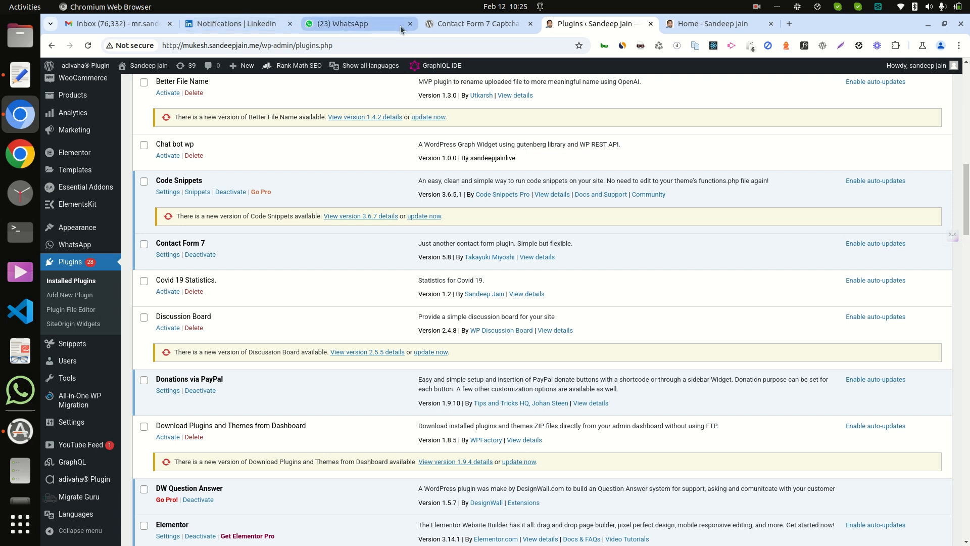
Step: Copy the plugin name from its WordPress.org page and search the site's Add Plugins page for "Contact Form 7 Captcha"
left_click(457, 21)
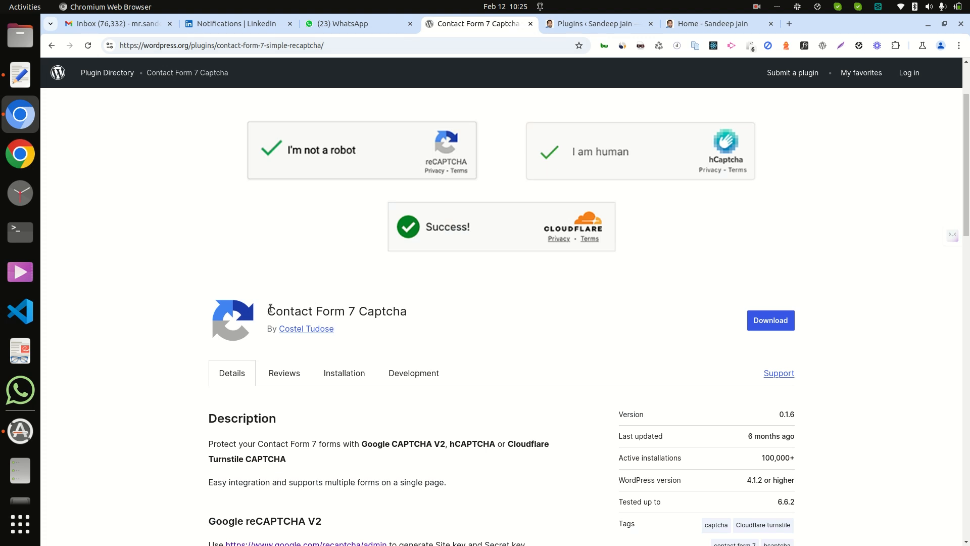
left_click_drag(270, 309, 419, 316)
key("ctrl+c")
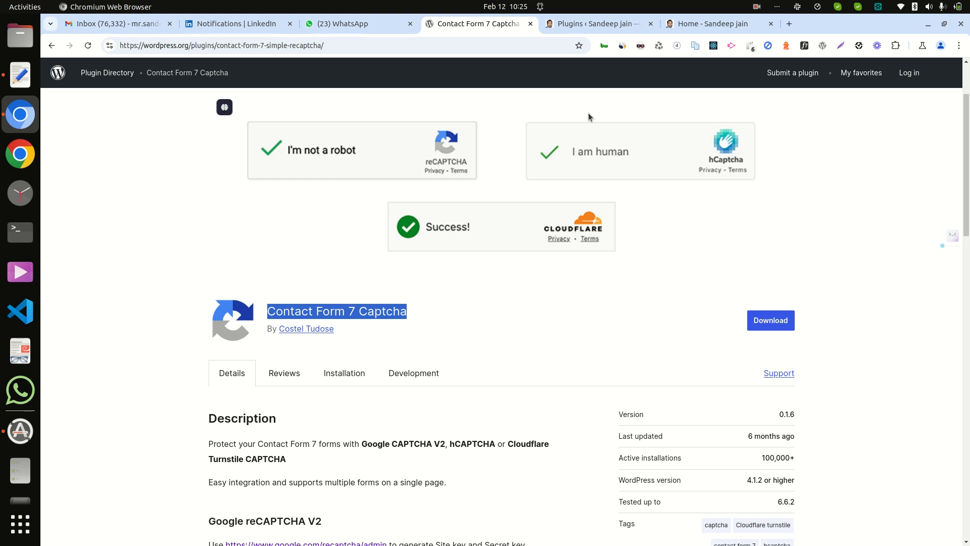
left_click(581, 30)
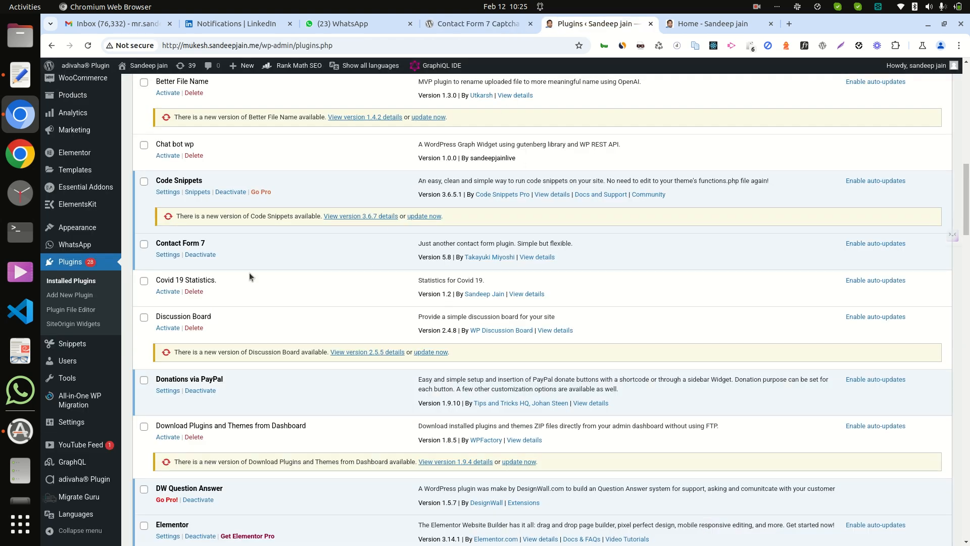
left_click(71, 297)
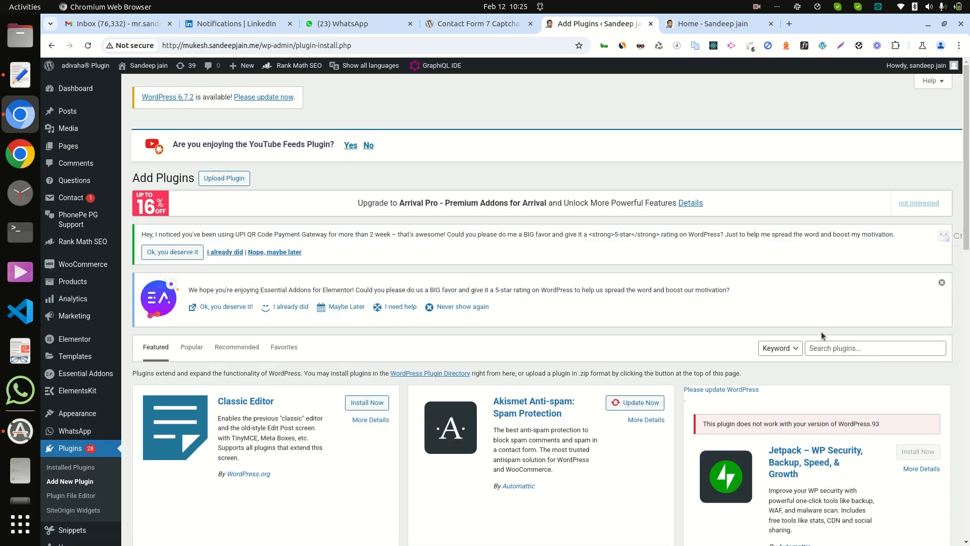
left_click(844, 349)
key("ctrl+v")
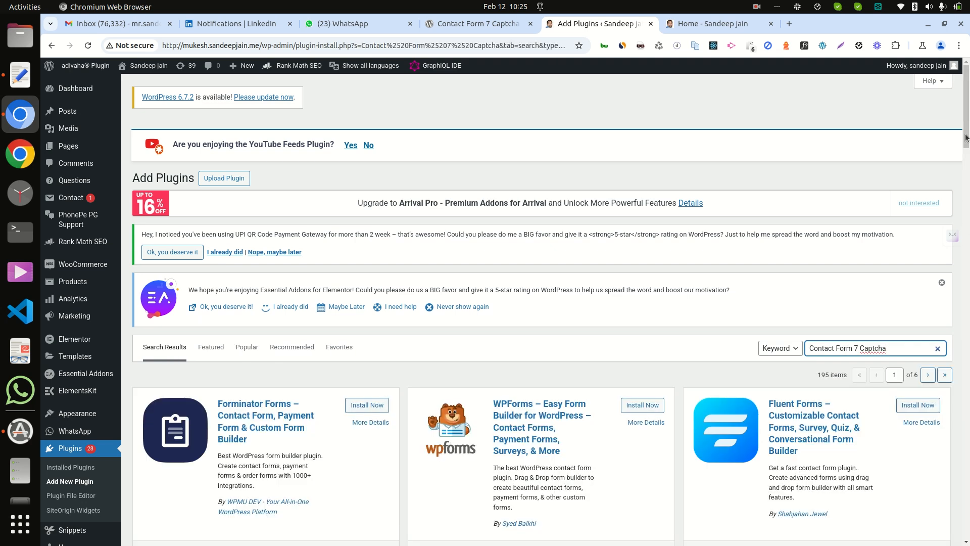
Step: Install and activate the Contact Form 7 Captcha plugin
left_click_drag(965, 137, 969, 169)
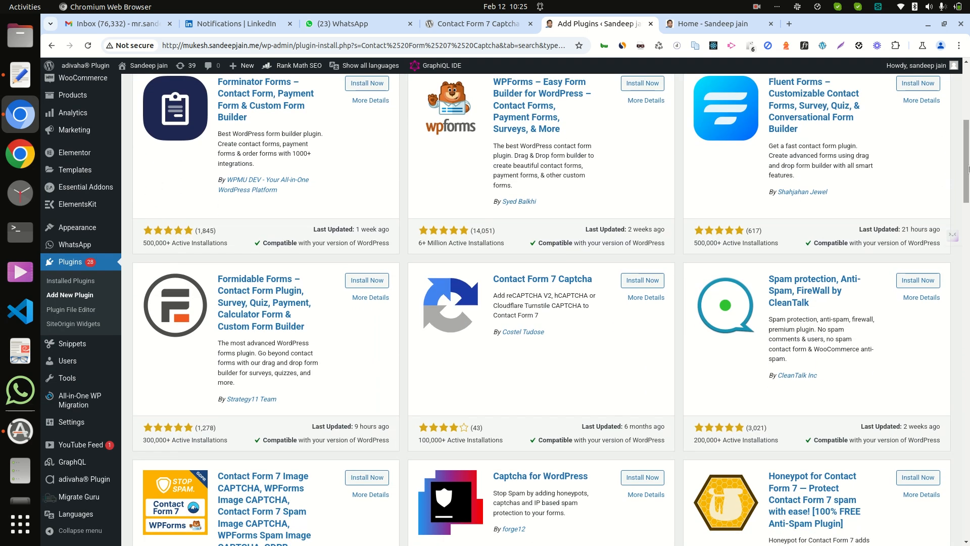
left_click(654, 281)
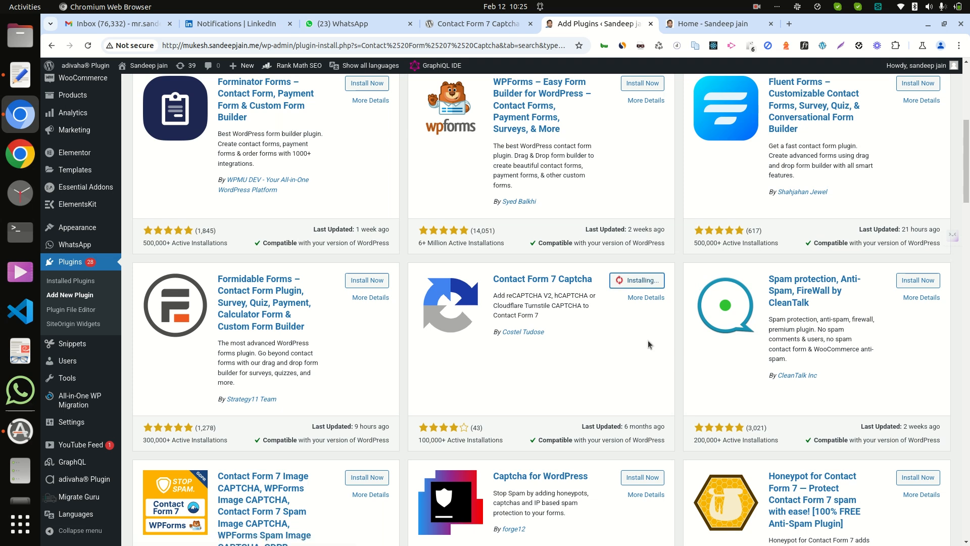
left_click(638, 284)
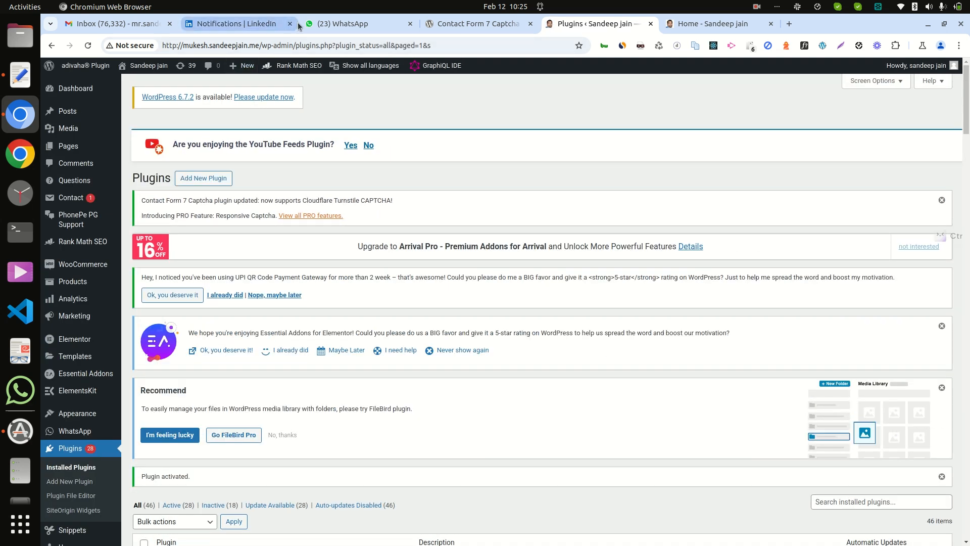
Step: Close the LinkedIn and WhatsApp browser tabs
left_click(290, 24)
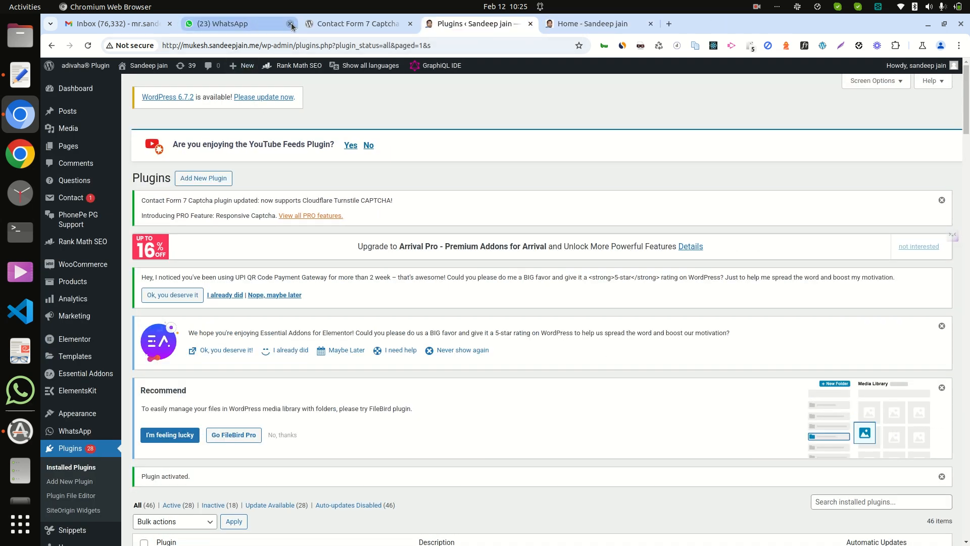
left_click(290, 24)
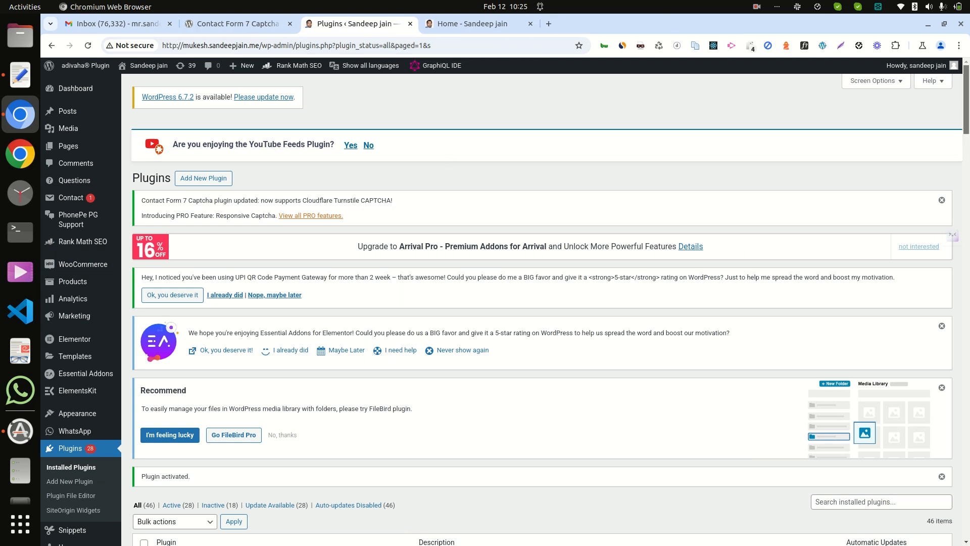
Step: Open the Contact Form 7 Captcha settings from the installed plugins list and show the Google reCaptcha key fields
scroll(966, 102, "down", 10)
scroll(964, 205, "down", 5)
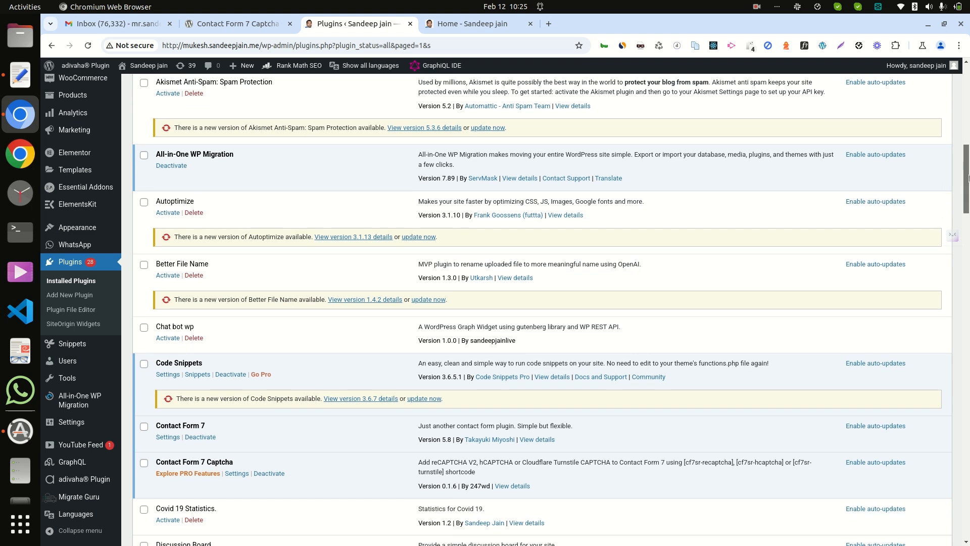
scroll(964, 204, "down", 1)
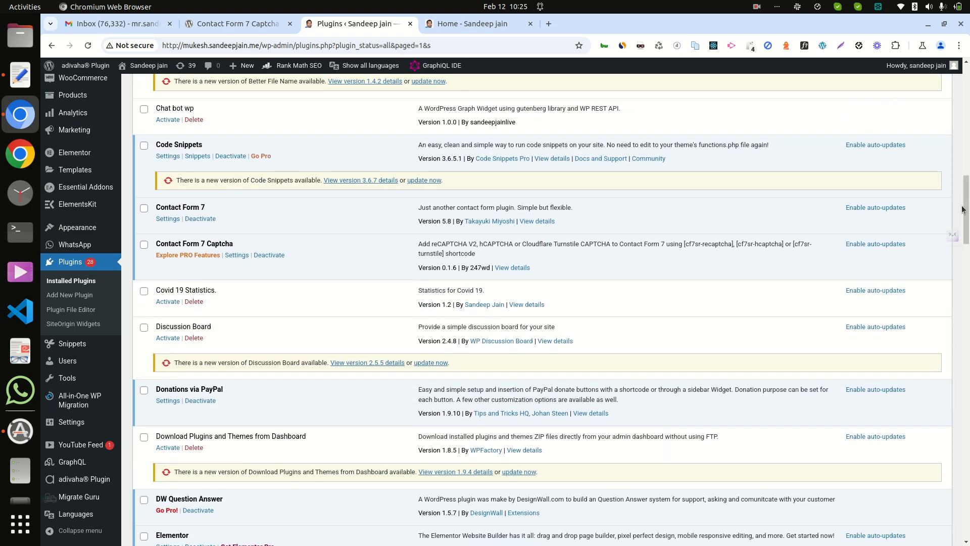
left_click(236, 255)
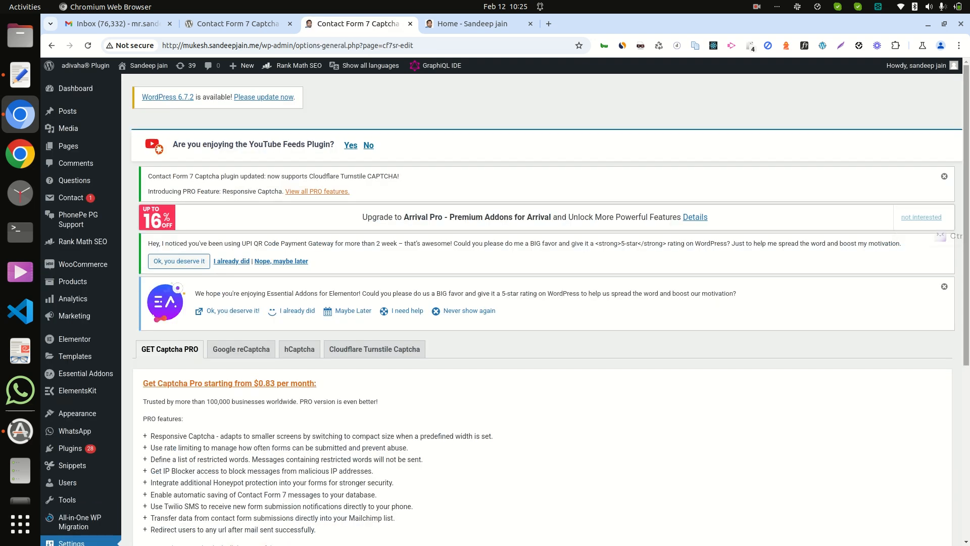
scroll(965, 316, "down", 4)
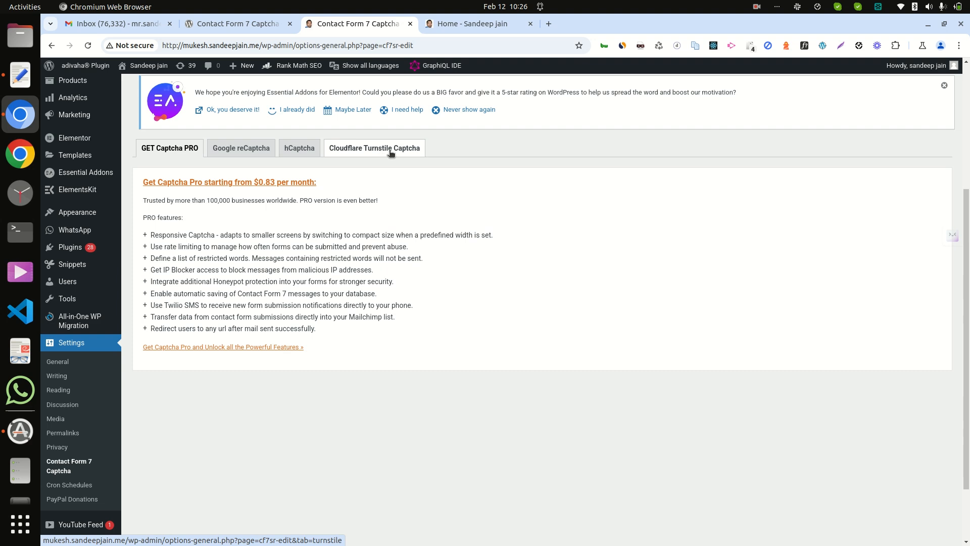
left_click(254, 151)
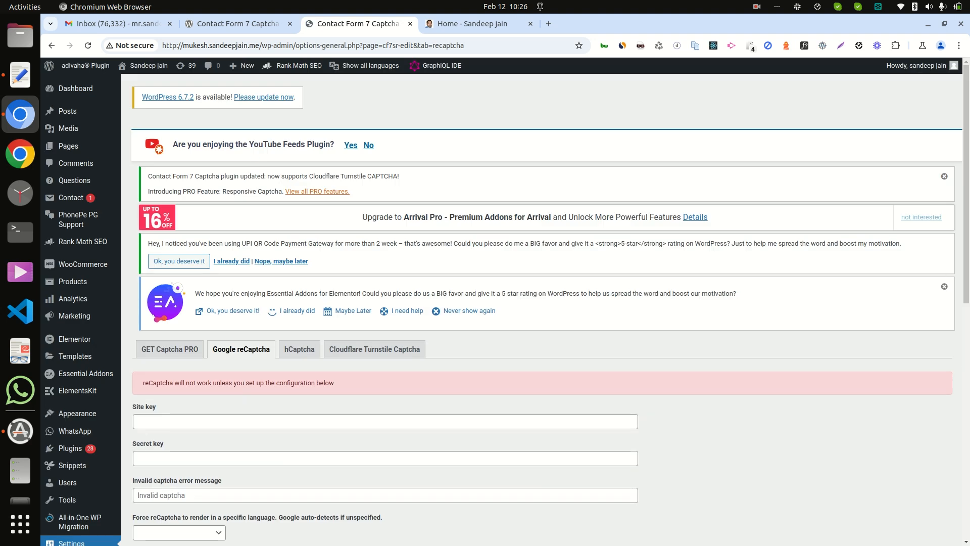
scroll(505, 309, "down", 3)
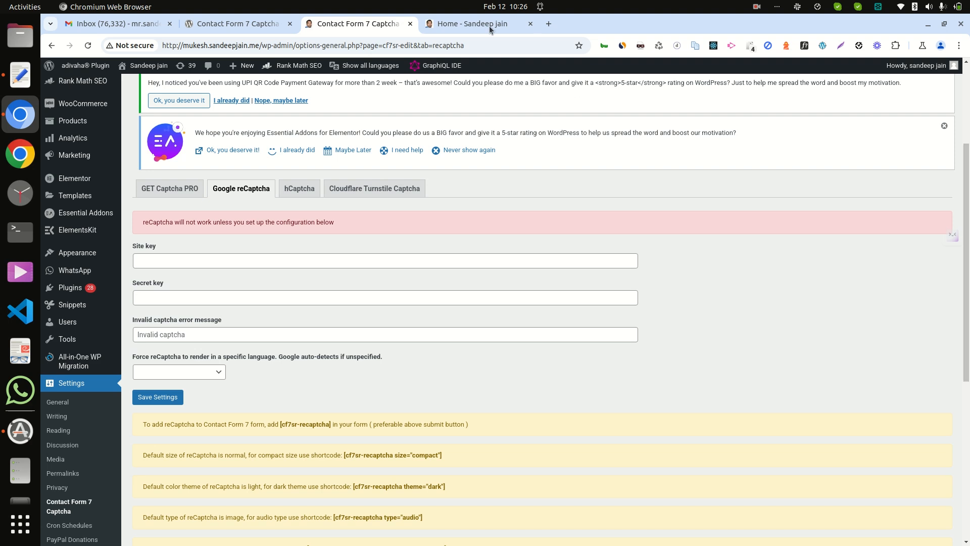
Step: Open the Google reCAPTCHA admin link from the plugin's WordPress.org page in a new tab and start registering a new site
left_click(256, 28)
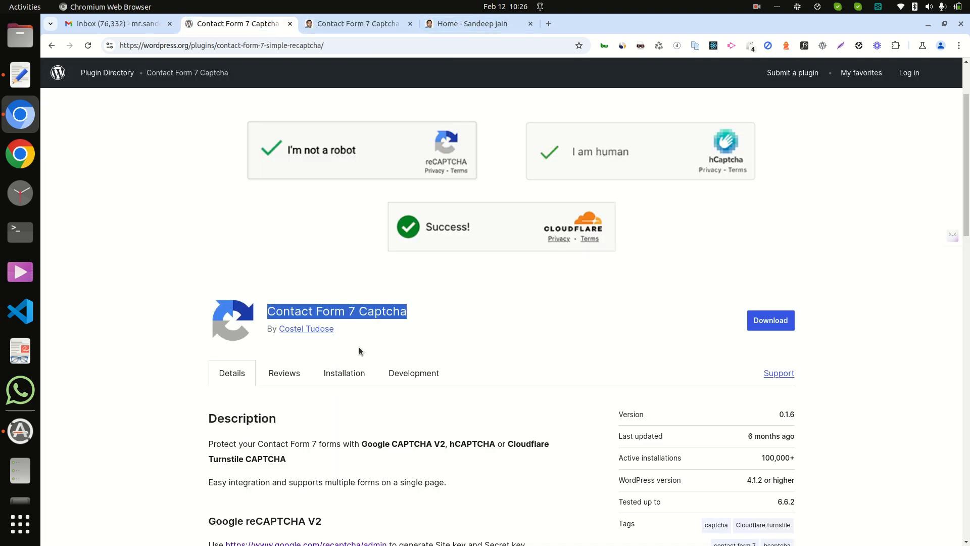
left_click_drag(969, 212, 969, 301)
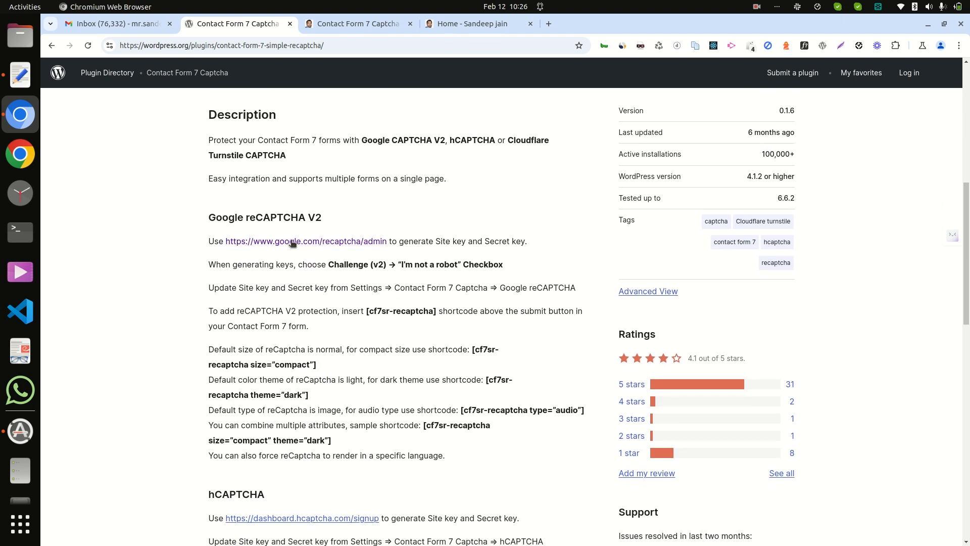
right_click(311, 244)
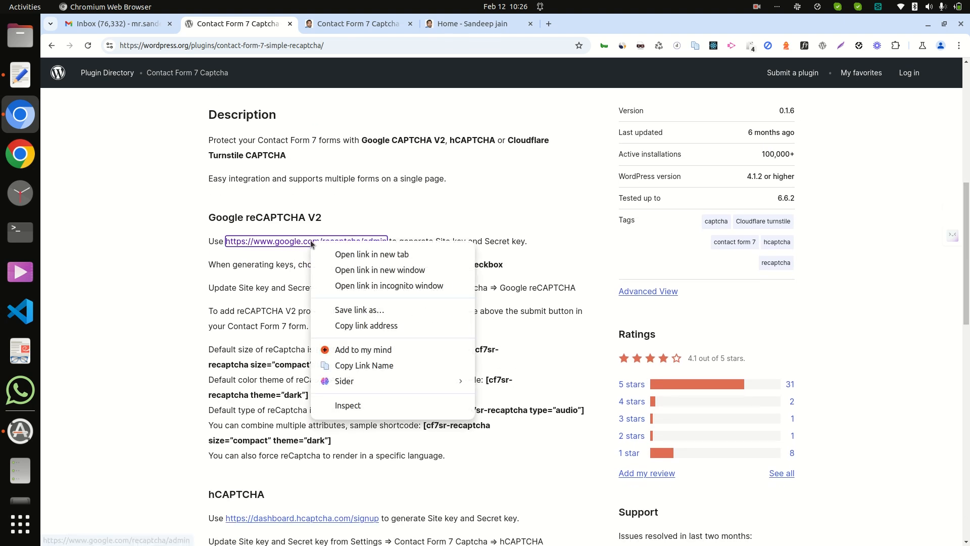
left_click(362, 256)
left_click(342, 24)
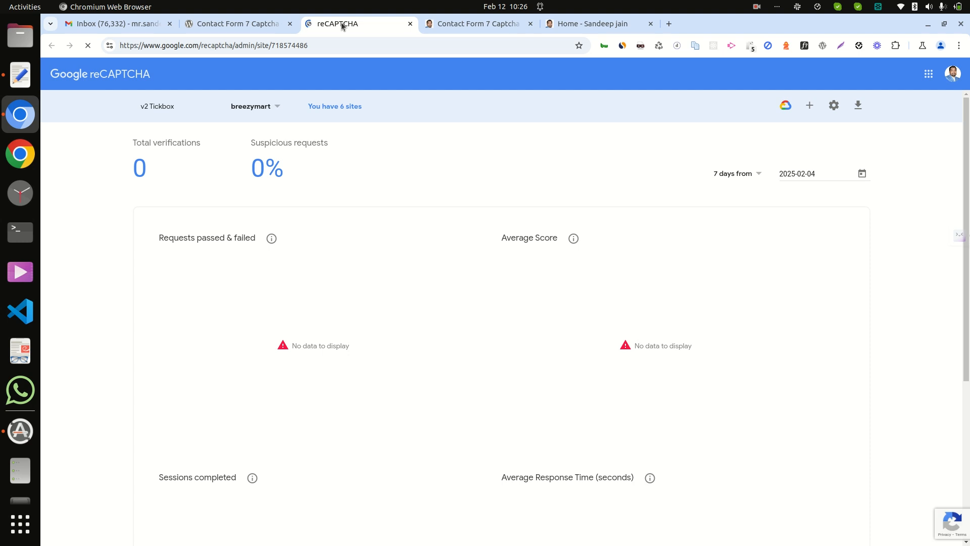
left_click(811, 107)
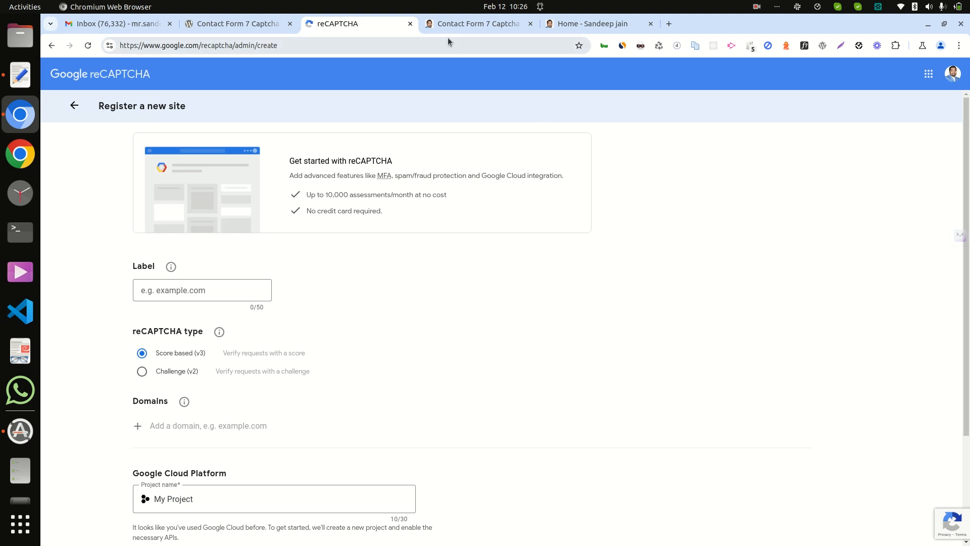
Step: Label the new reCAPTCHA site with the WordPress site's subdomain and choose Challenge (v2) with the "I'm not a robot" tickbox
left_click(576, 24)
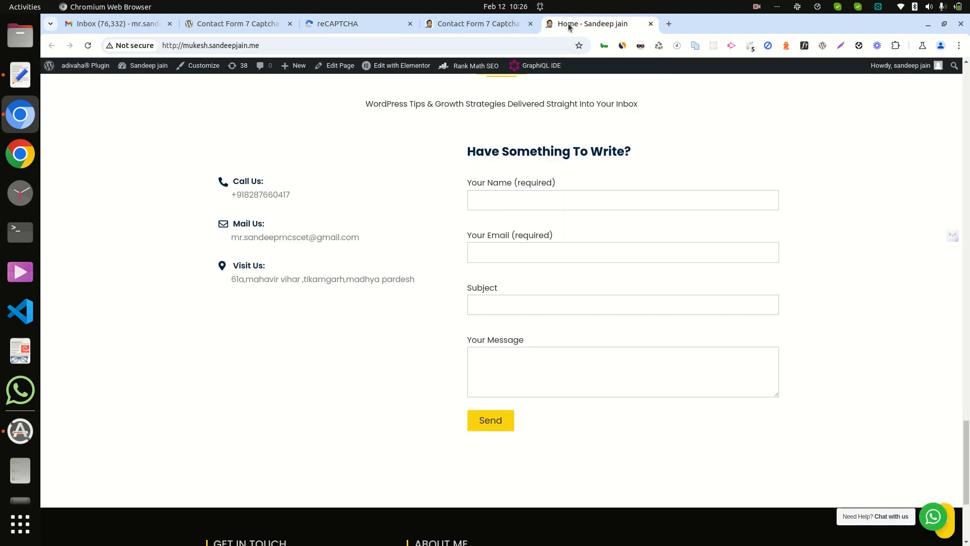
double_click(196, 45)
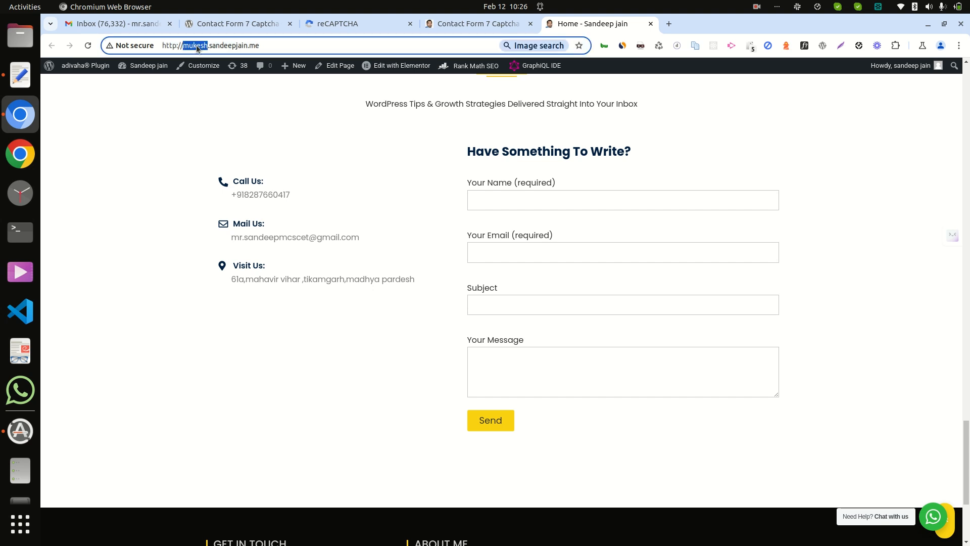
left_click(473, 25)
left_click(343, 20)
left_click(215, 296)
type("mukesh")
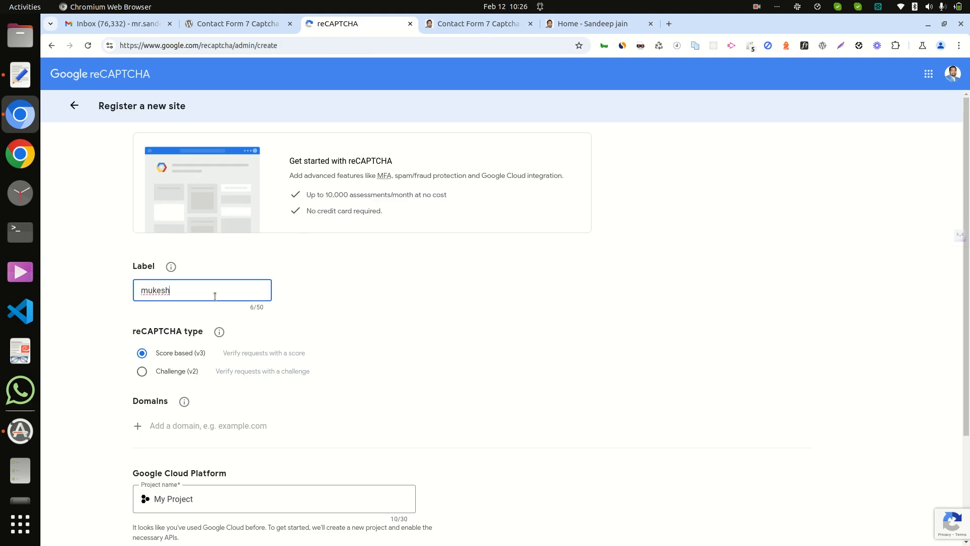
left_click(180, 371)
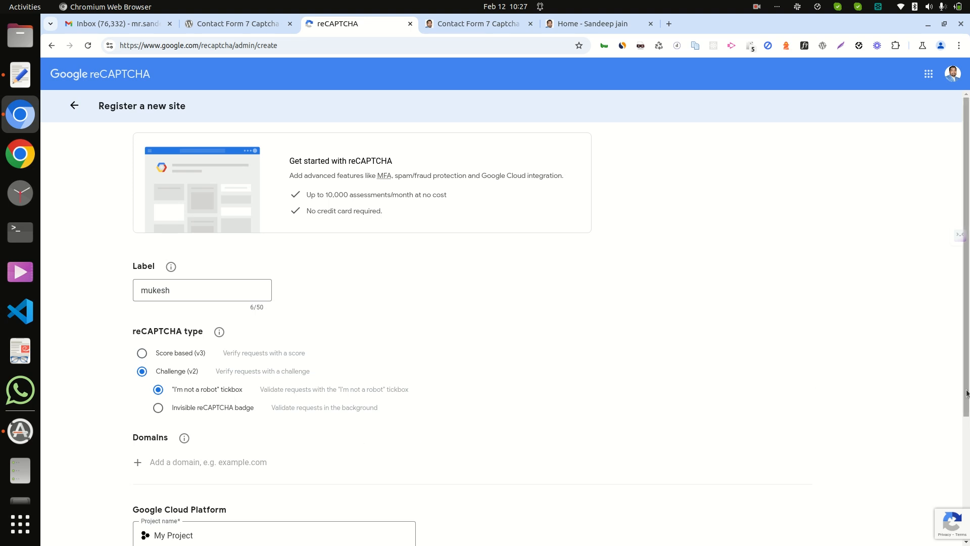
scroll(518, 464, "down", 5)
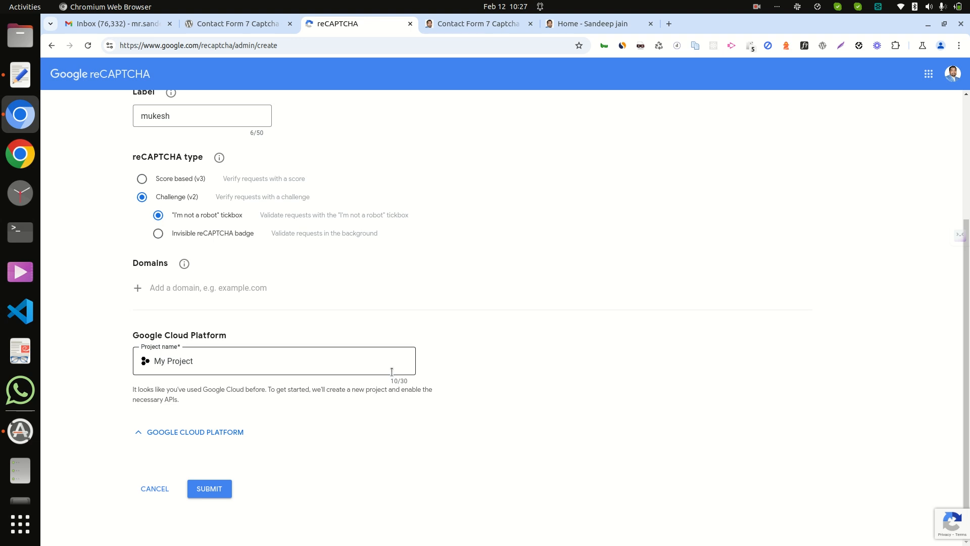
left_click(245, 290)
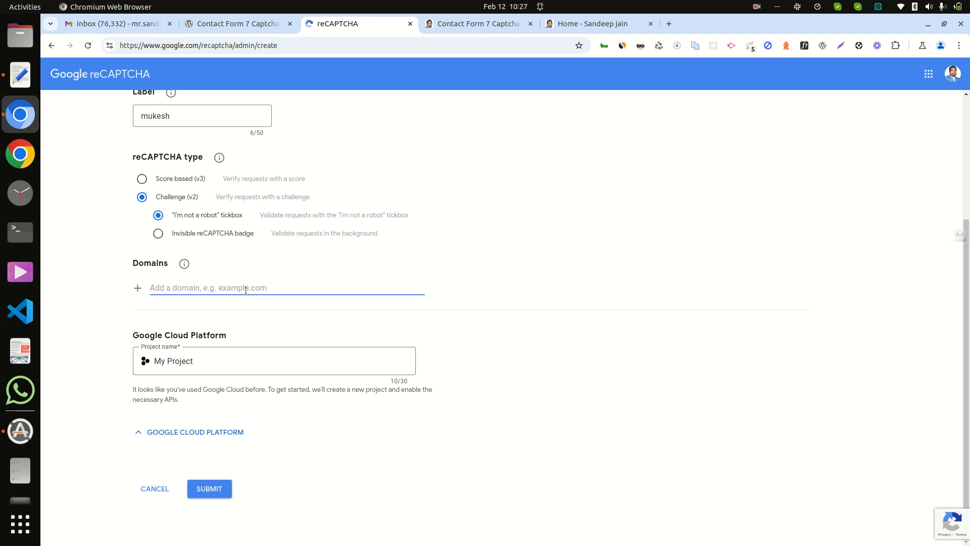
left_click(582, 21)
left_click(293, 47)
triple_click(293, 47)
key("ctrl+c")
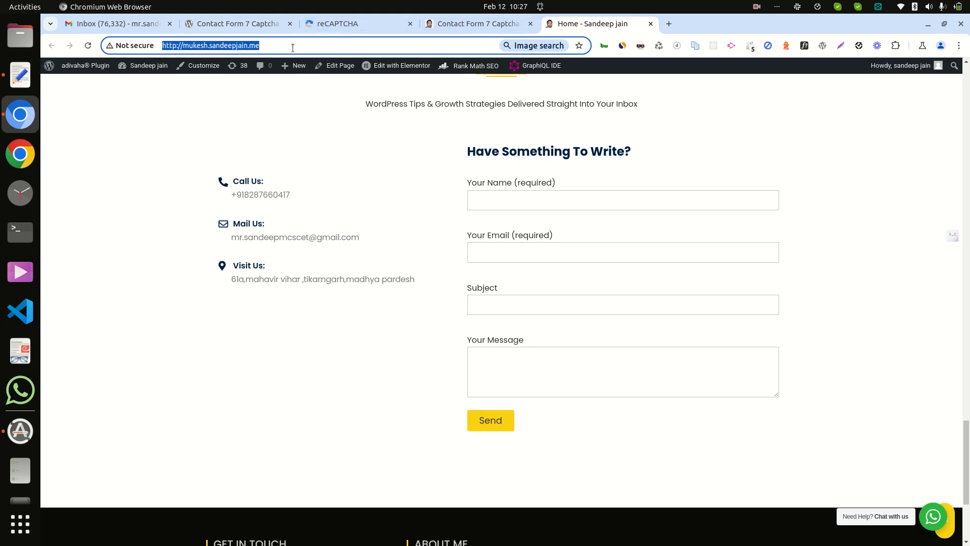
left_click(339, 21)
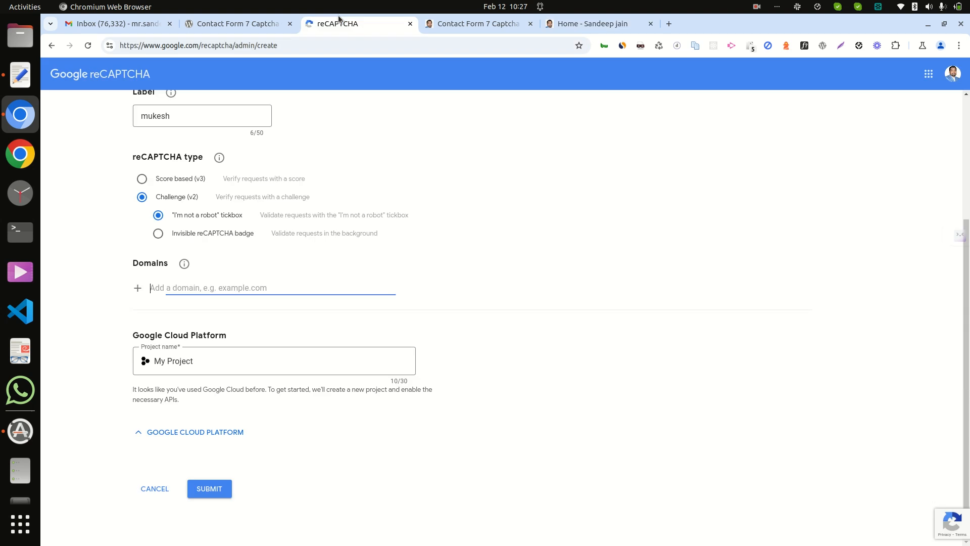
key("ctrl+v")
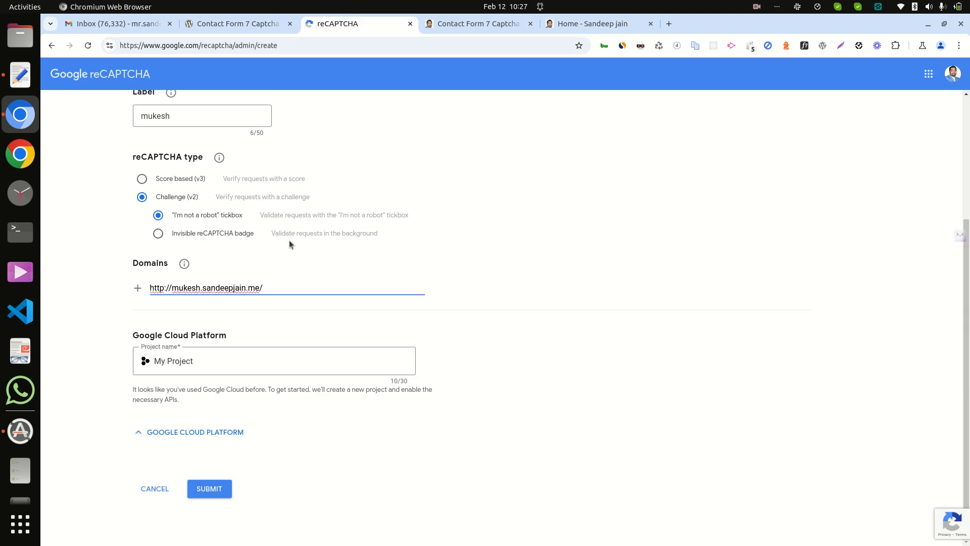
key("BackSpace")
key("BackSpace")
key("BackSpace")
key("BackSpace")
key("BackSpace")
key("BackSpace")
key("BackSpace")
key("BackSpace")
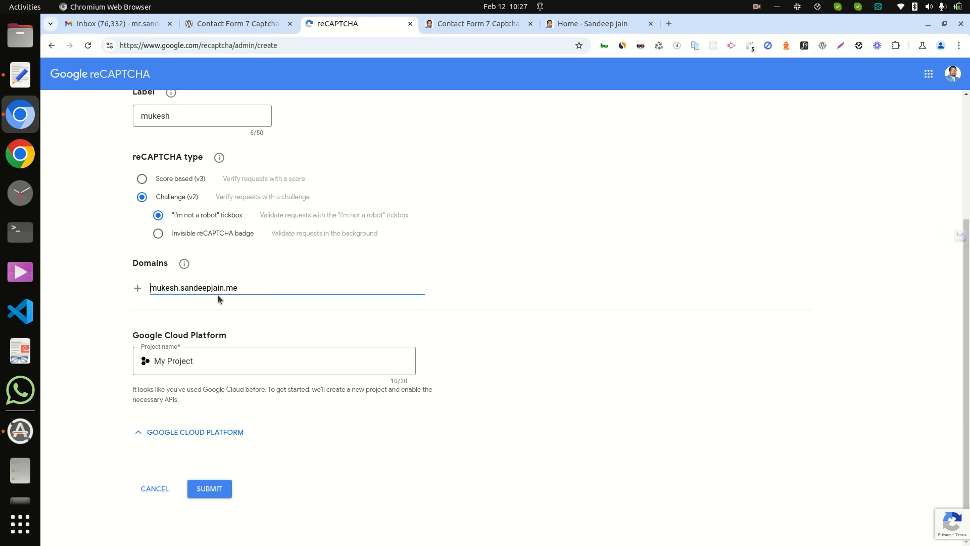
left_click(210, 486)
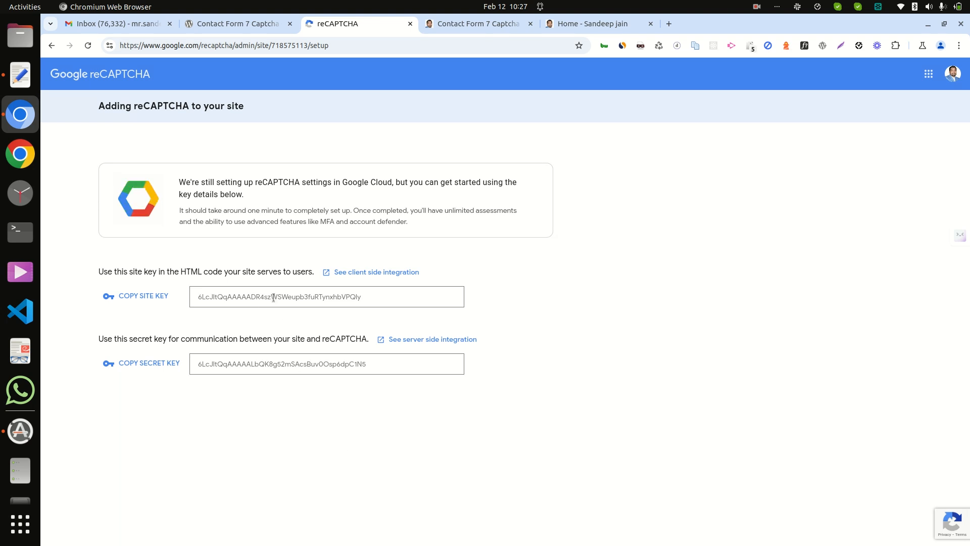
Step: Copy the generated reCAPTCHA site key into the Site key field of the Contact Form 7 Captcha settings
double_click(276, 297)
key("ctrl+c")
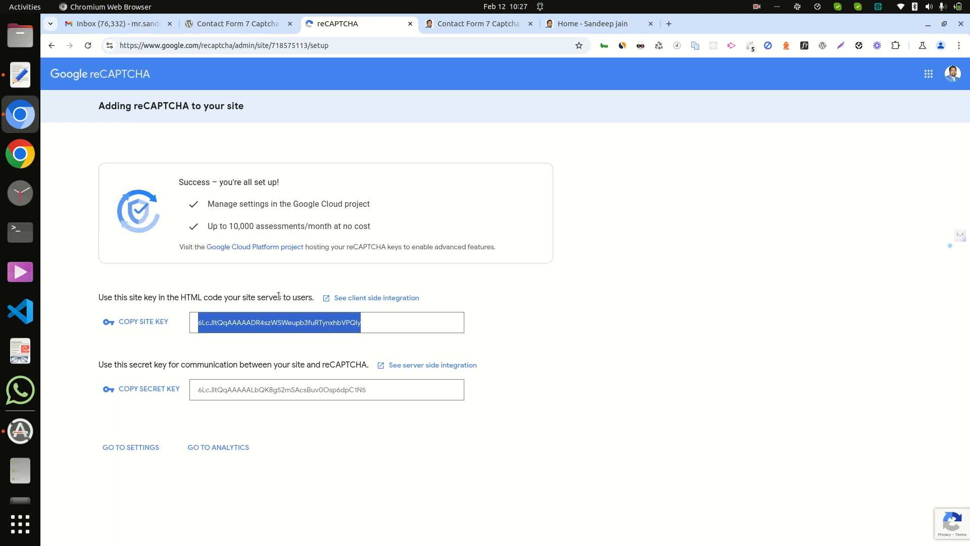
left_click(475, 26)
left_click(294, 267)
key("ctrl+v")
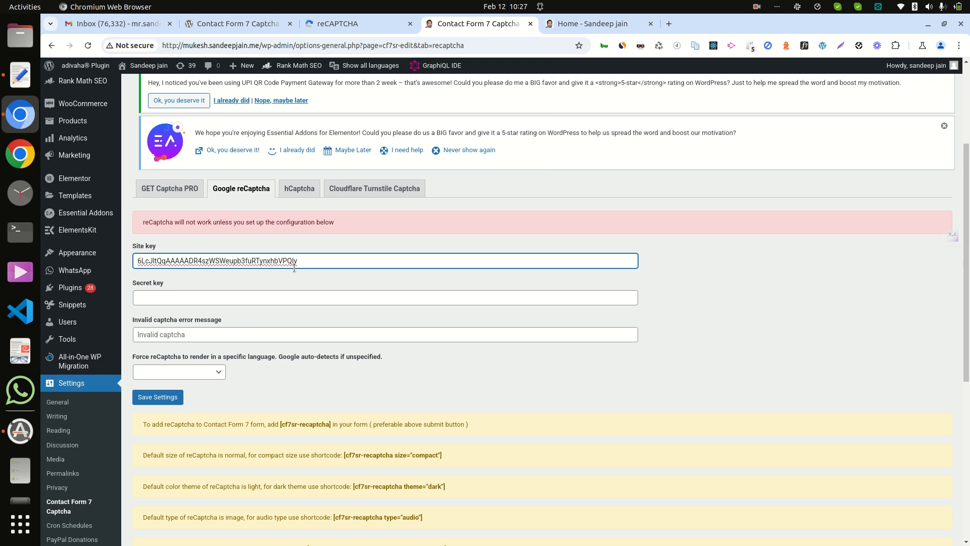
Step: Copy the reCAPTCHA secret key into the Secret key field of the Contact Form 7 Captcha settings
left_click(352, 27)
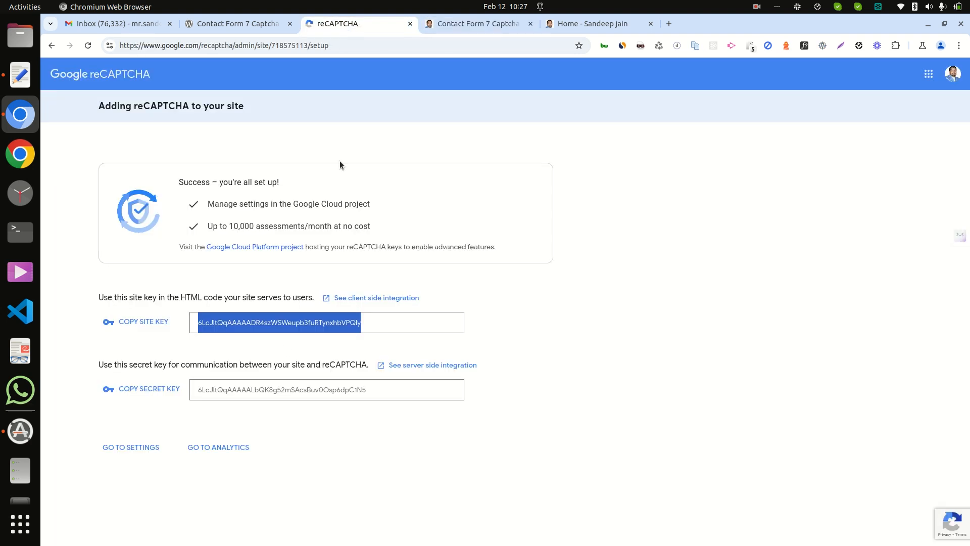
left_click(159, 388)
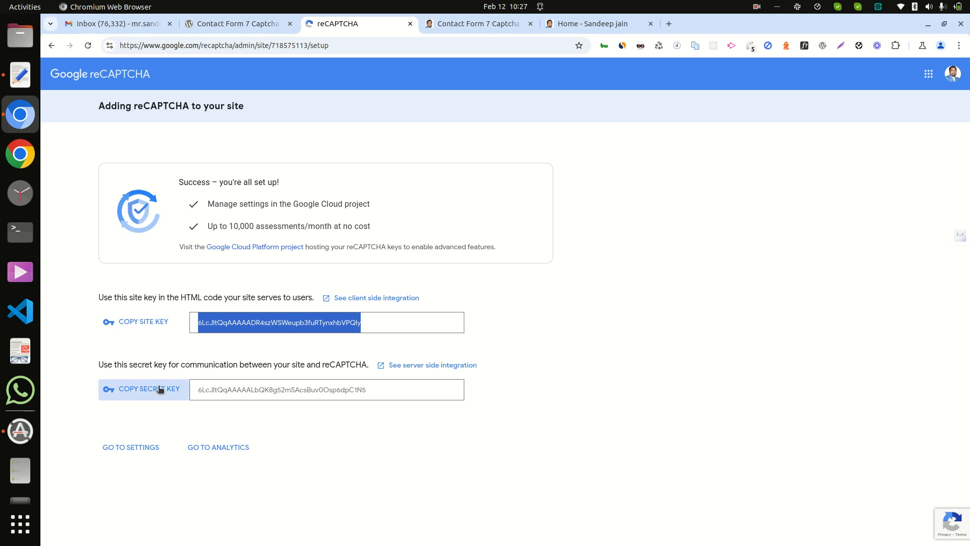
left_click(477, 24)
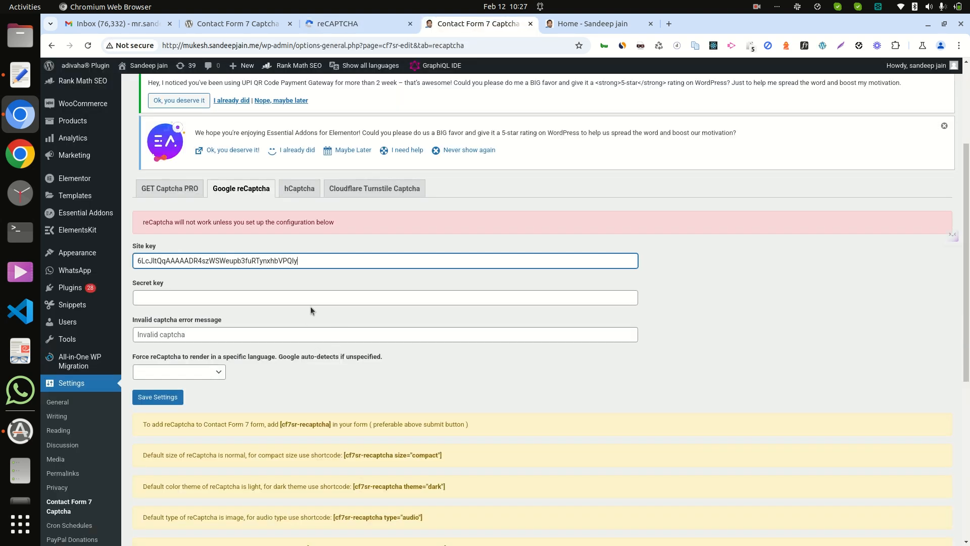
left_click(326, 299)
key("ctrl+v")
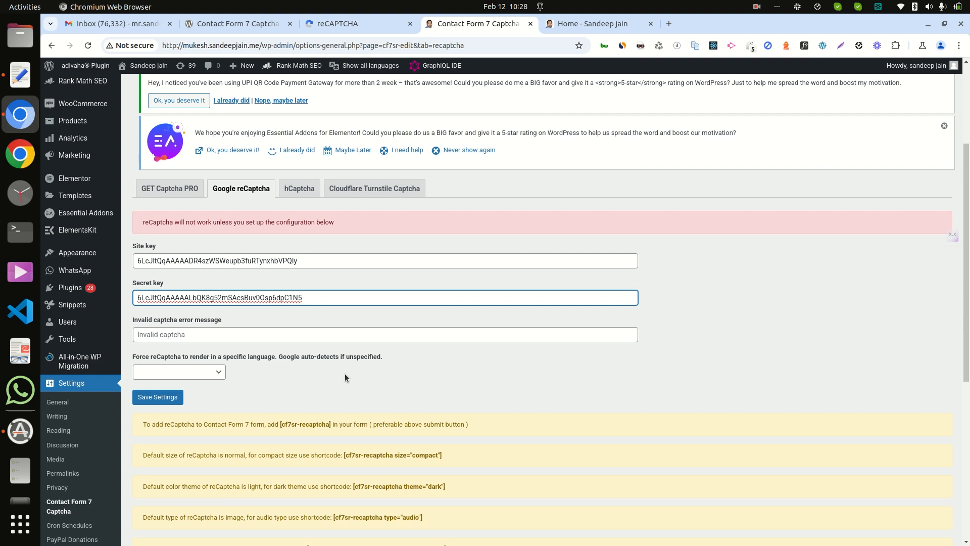
Step: Leave the invalid captcha message and forced language blank, and save the Google reCaptcha settings
left_click(217, 337)
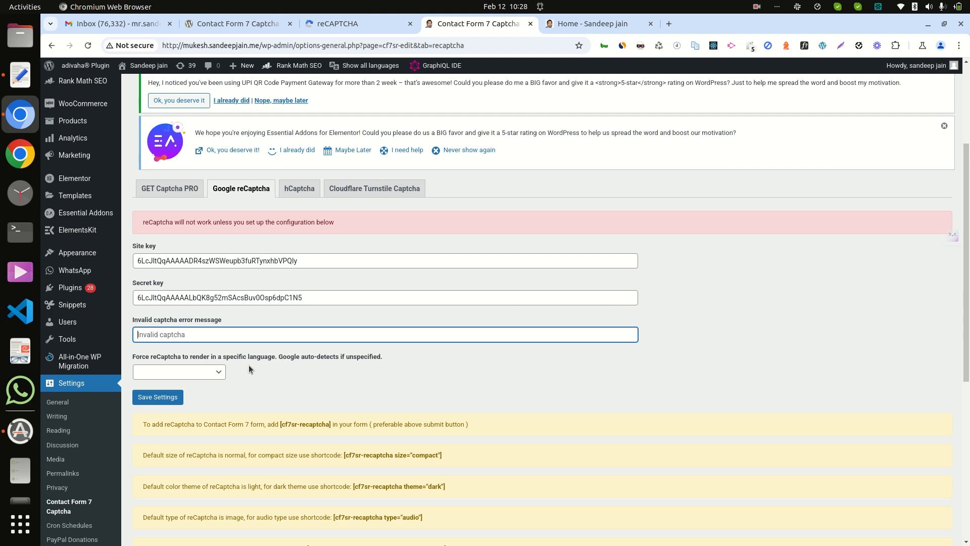
left_click(222, 370)
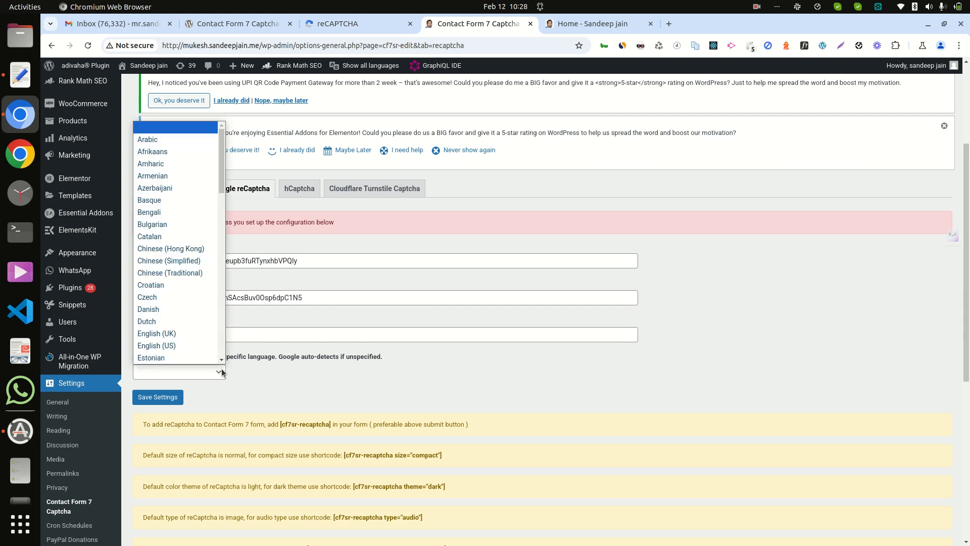
left_click(287, 385)
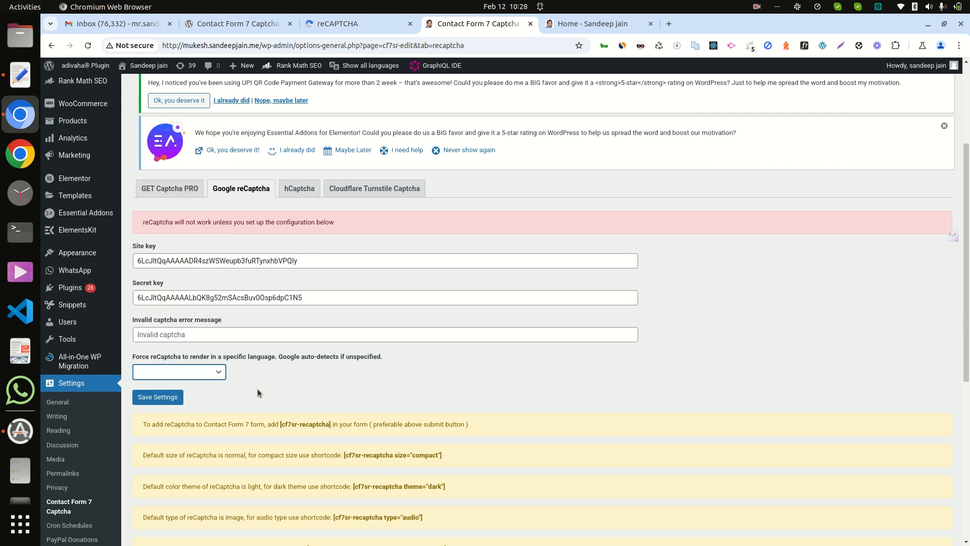
left_click(169, 397)
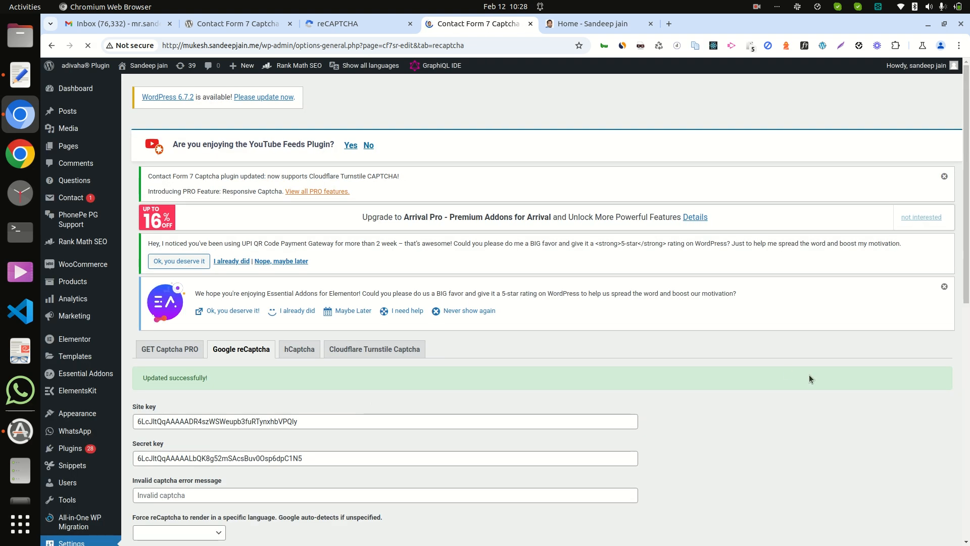
Step: Copy the [cf7sr-recaptcha] shortcode from the usage notes below the reCaptcha settings
scroll(545, 303, "down", 5)
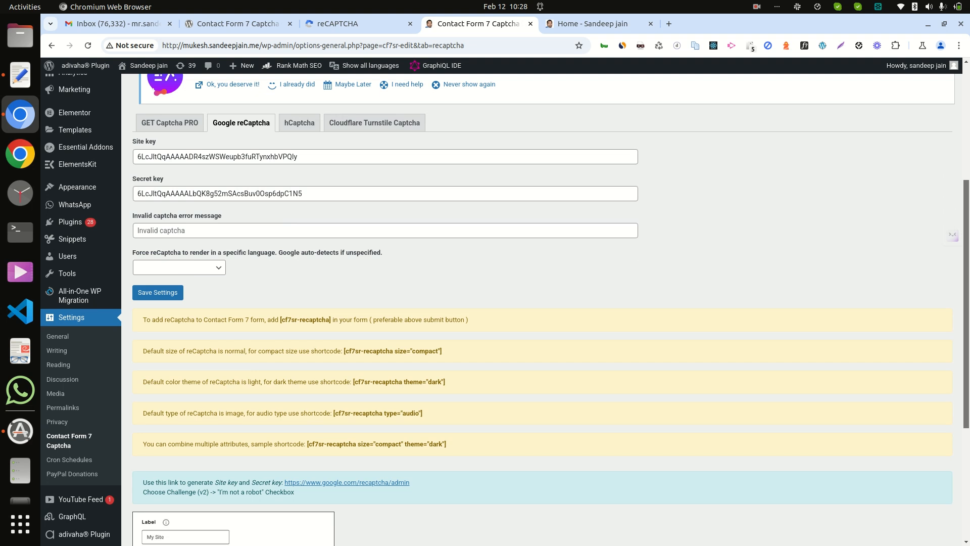
scroll(551, 311, "down", 3)
scroll(551, 311, "up", 2)
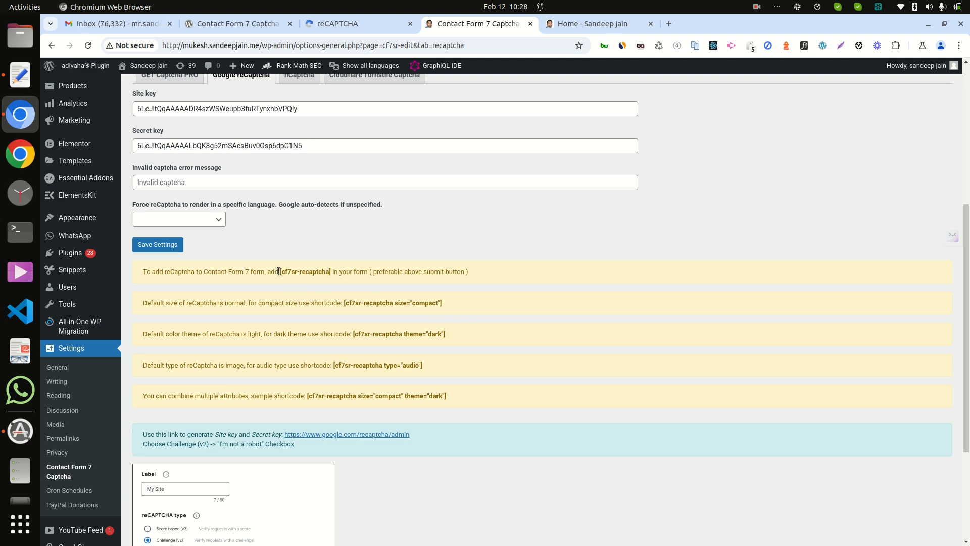
left_click_drag(279, 272, 331, 271)
key("ctrl+c")
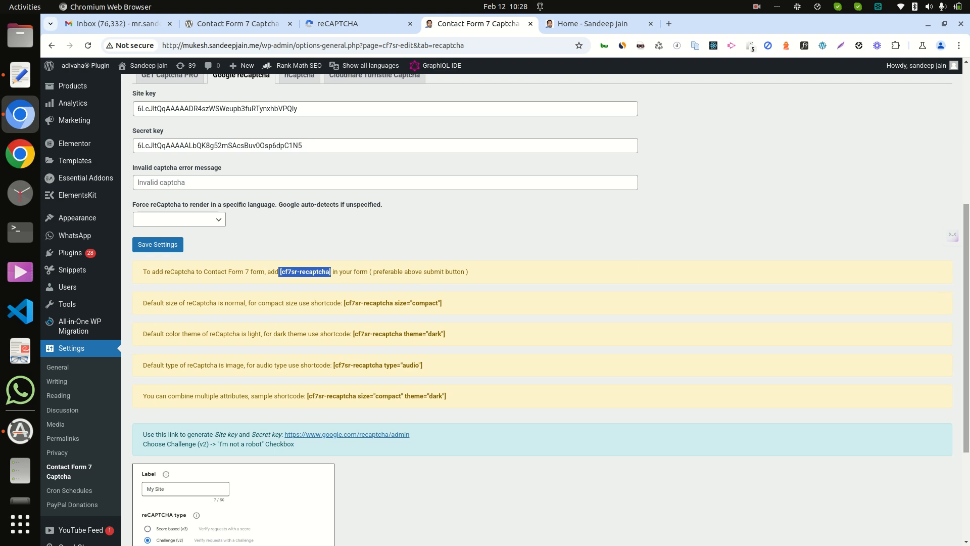
Step: Open the Contact Forms list in a new tab and edit the first "Contact form 1", dated 2019/10/21
scroll(961, 302, "up", 3)
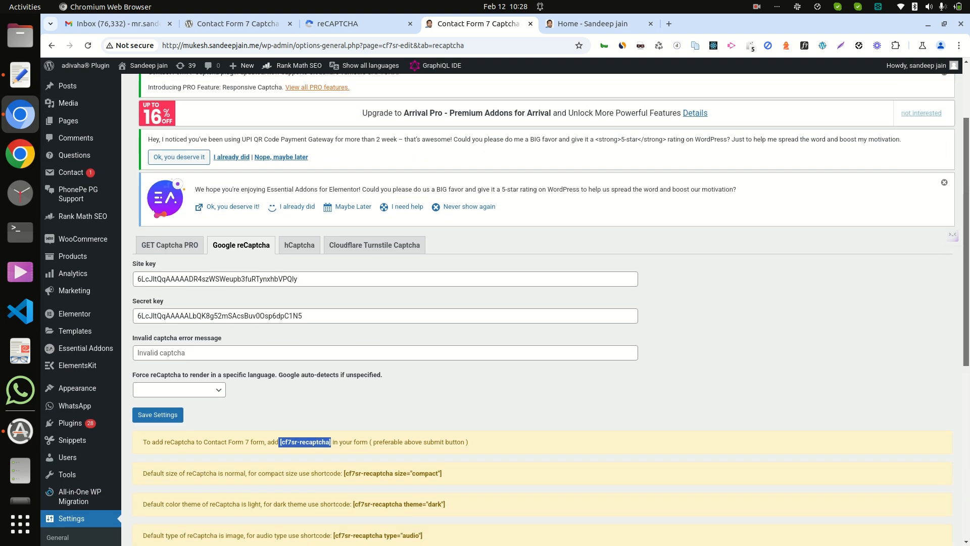
mouse_move(75, 173)
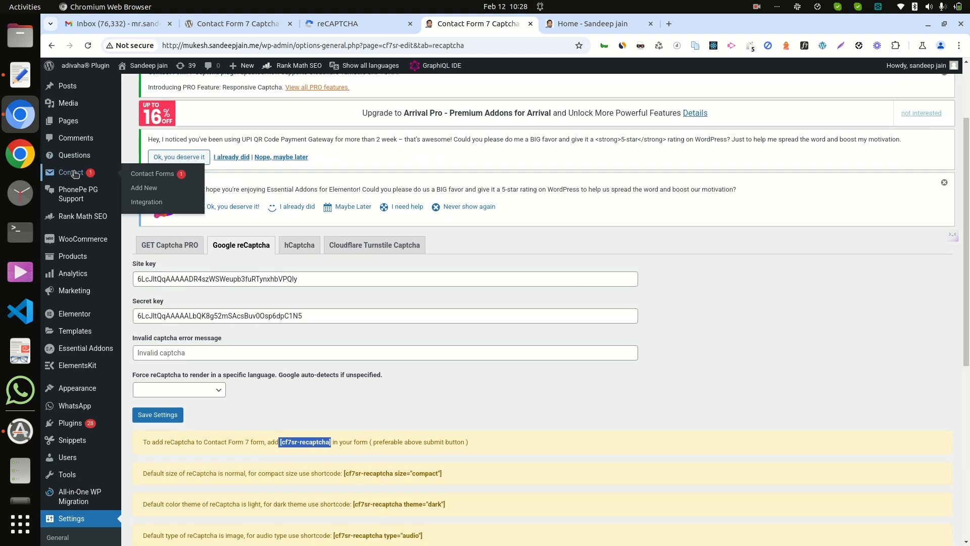
right_click(140, 174)
left_click(154, 184)
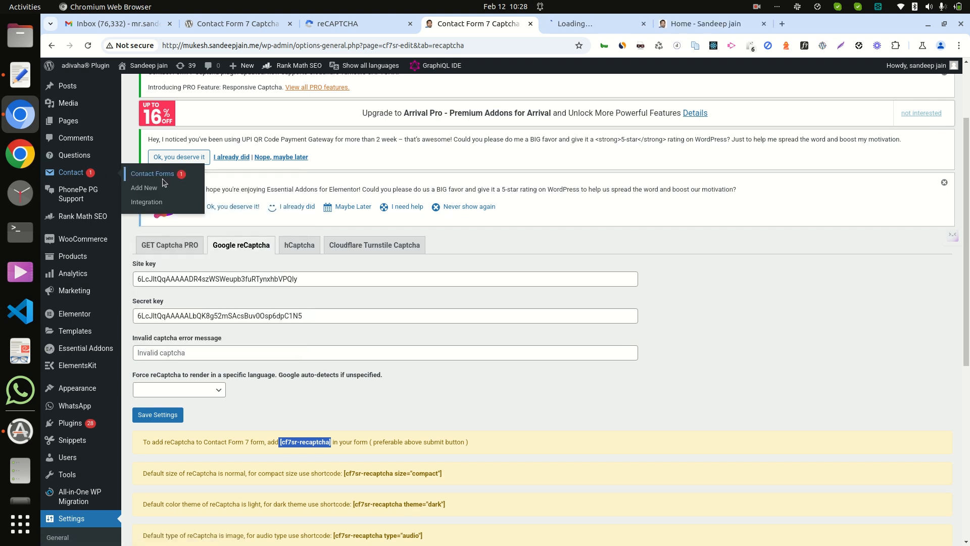
left_click(559, 26)
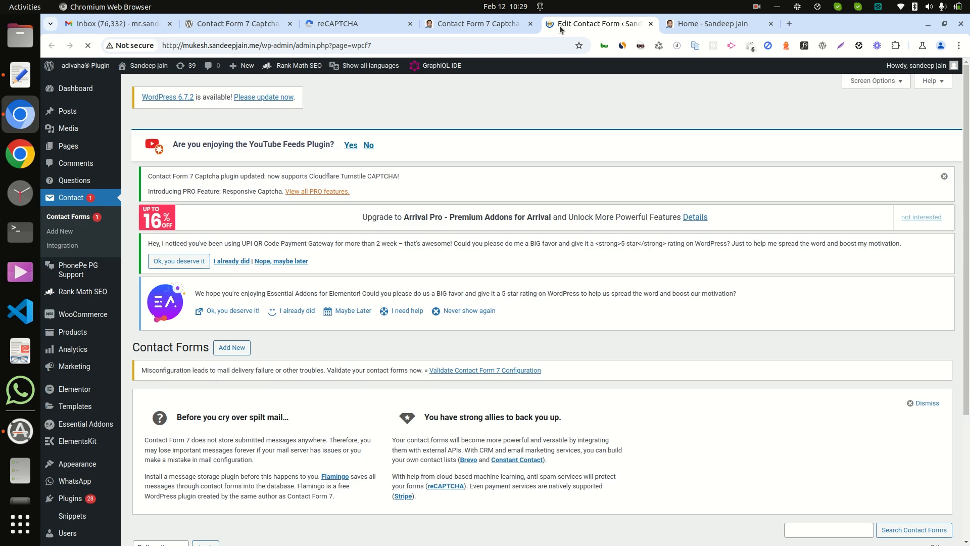
scroll(968, 279, "down", 5)
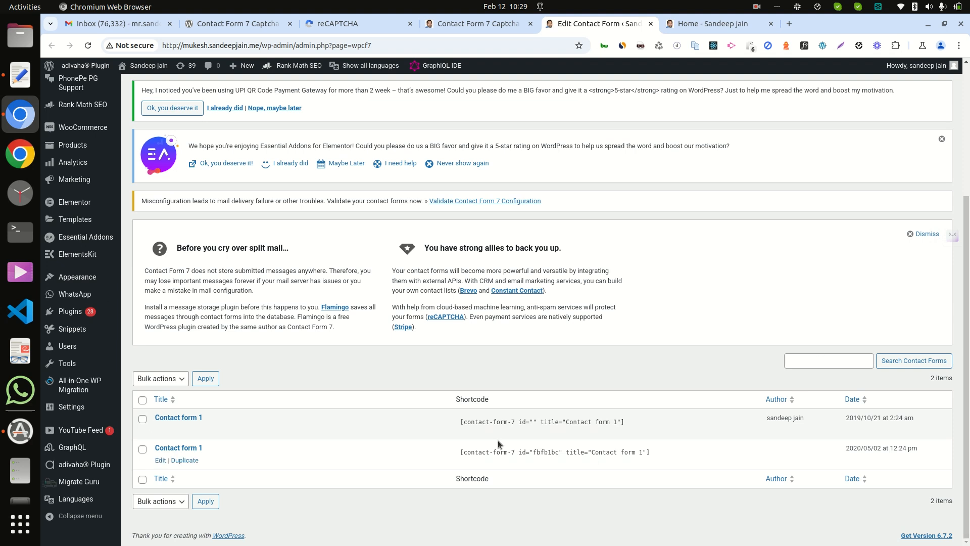
left_click(159, 430)
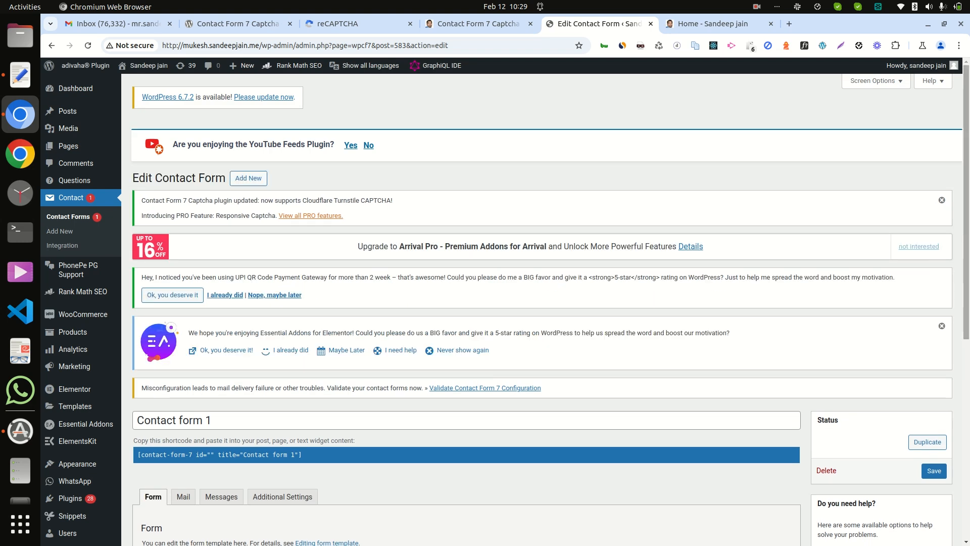
Step: Insert the [cf7sr-recaptcha] shortcode on the line above [submit "Send"] in the form template and save the form
left_click_drag(967, 233, 966, 354)
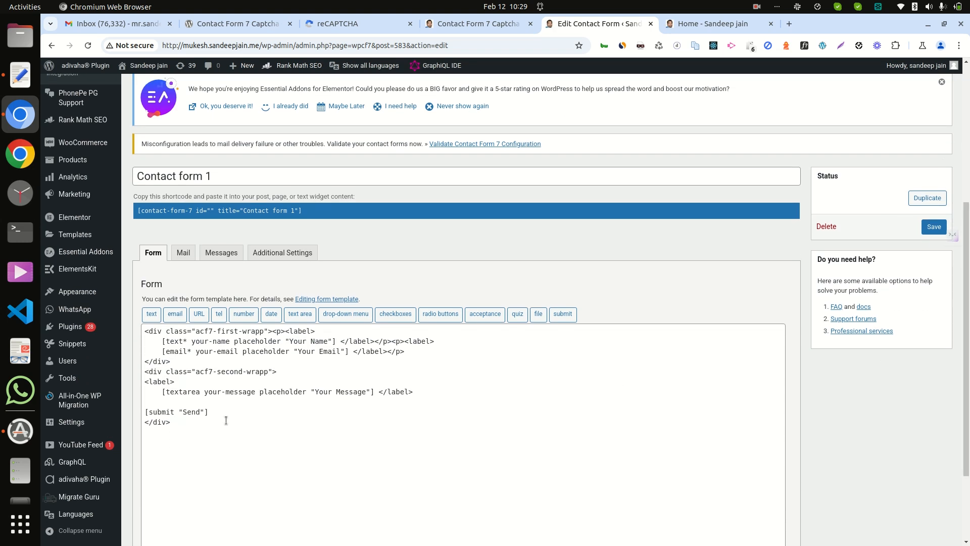
left_click(179, 399)
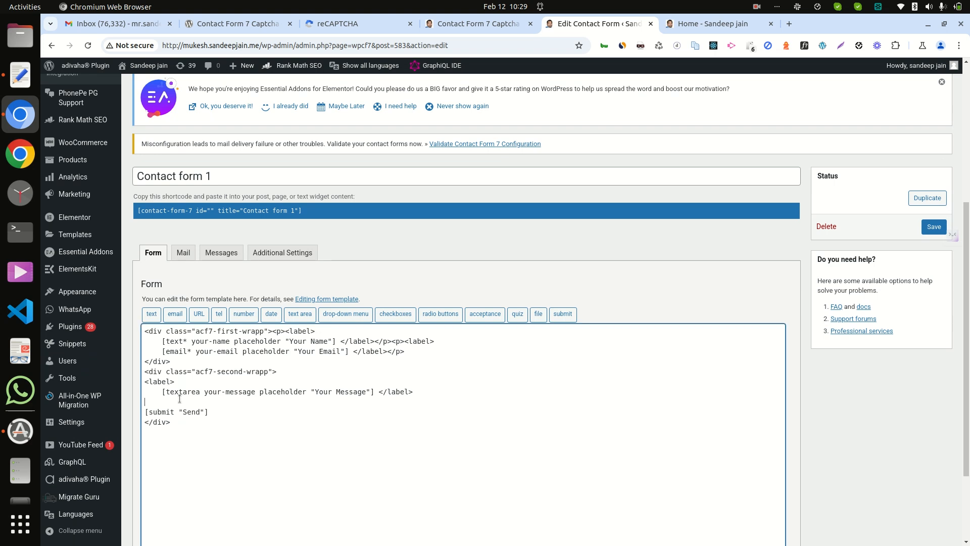
key("ctrl+v")
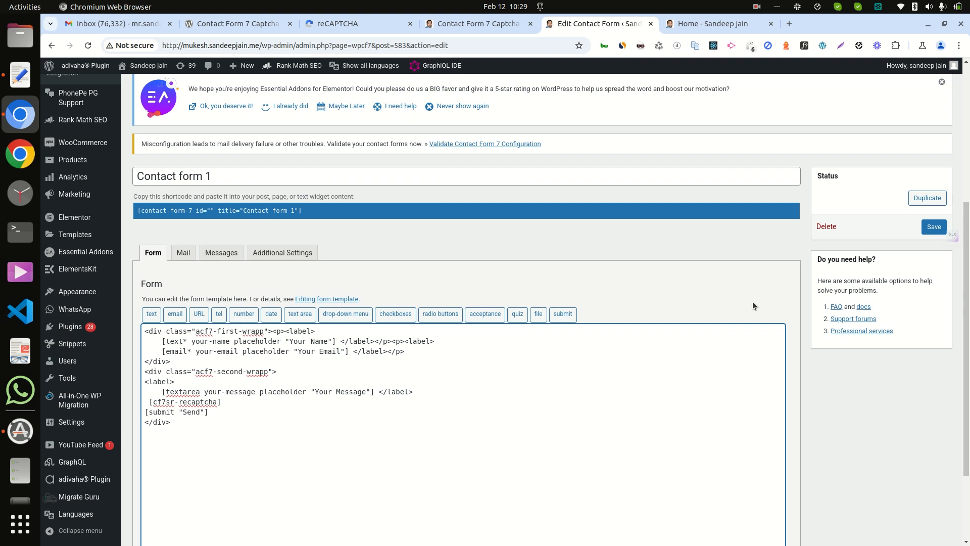
left_click(925, 225)
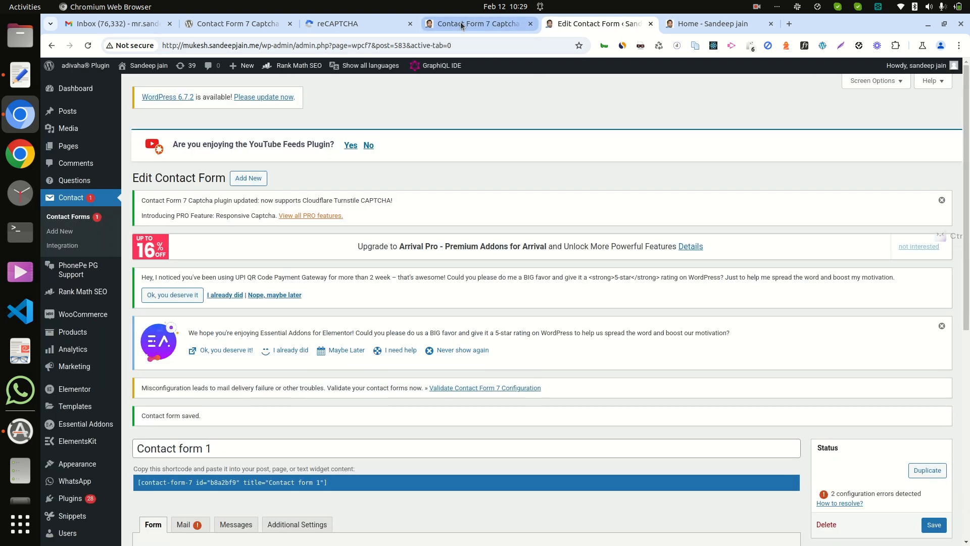
Step: Reload the site's home page to check its contact form for the captcha
left_click(704, 27)
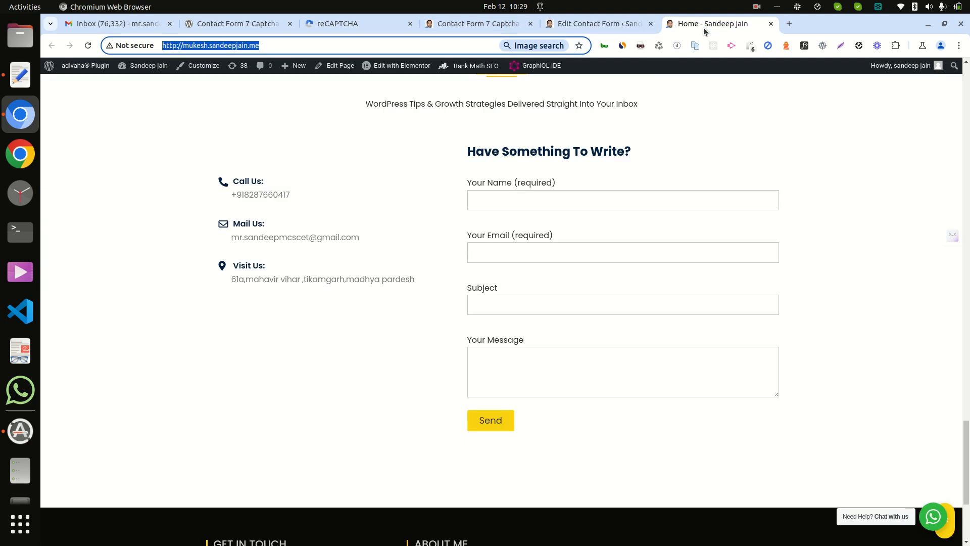
key("Return")
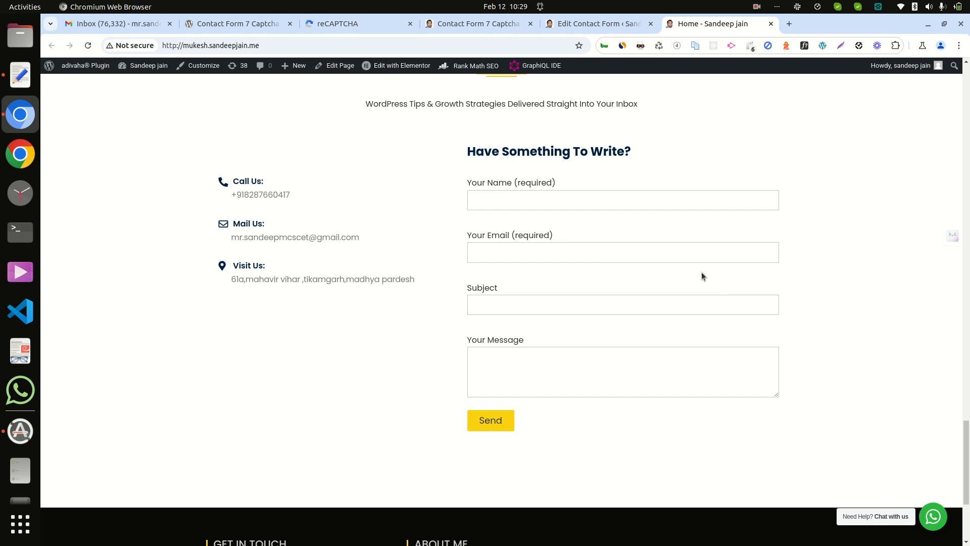
Step: Return to the Contact Forms list and edit the second "Contact form 1", with shortcode id "fbfb1bc"
left_click(586, 23)
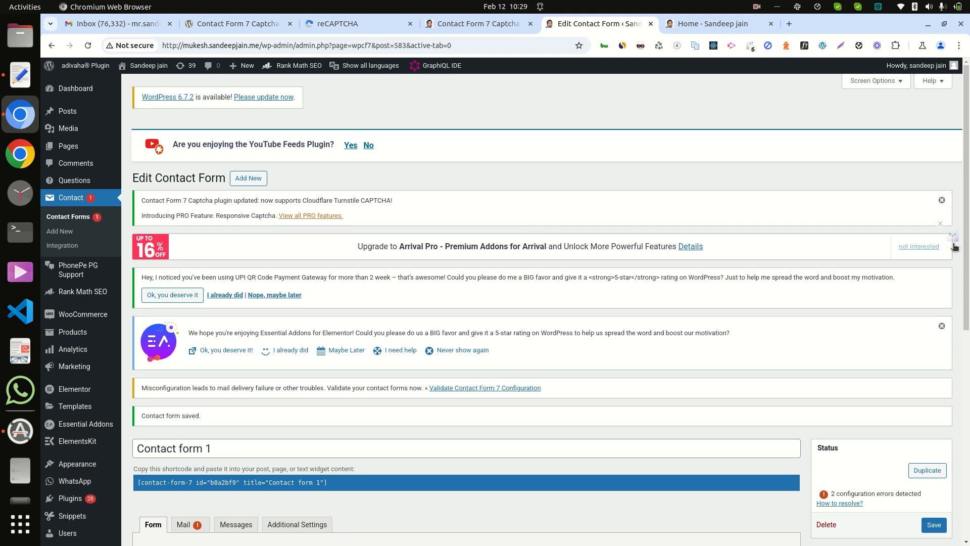
left_click(51, 46)
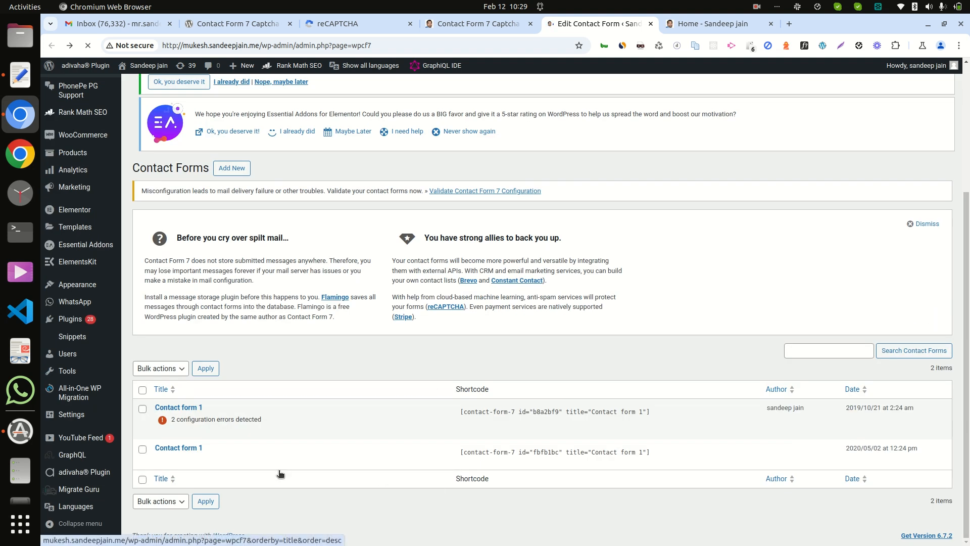
left_click(162, 461)
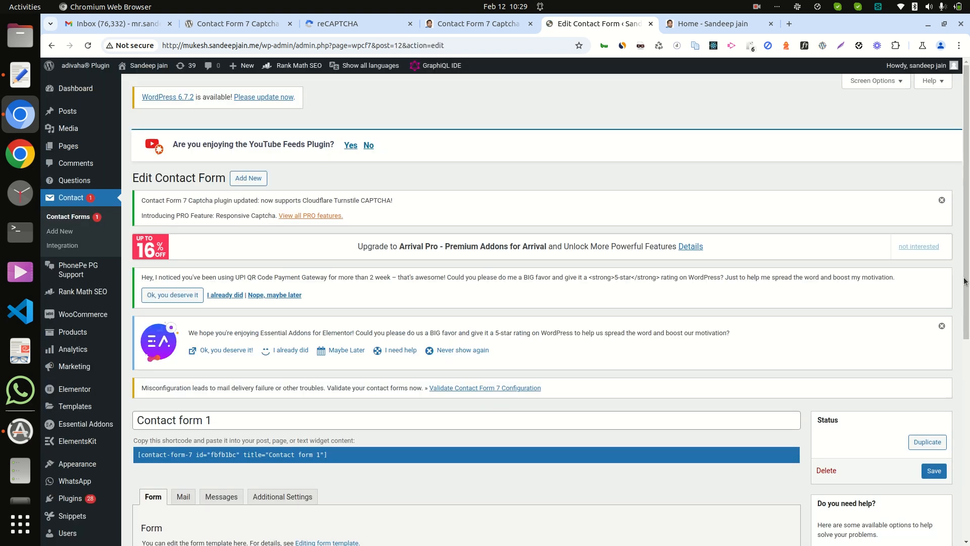
Step: Add [cf7sr-recaptcha] between the message field and the submit tag of the second contact form, and save it
left_click_drag(964, 282, 968, 404)
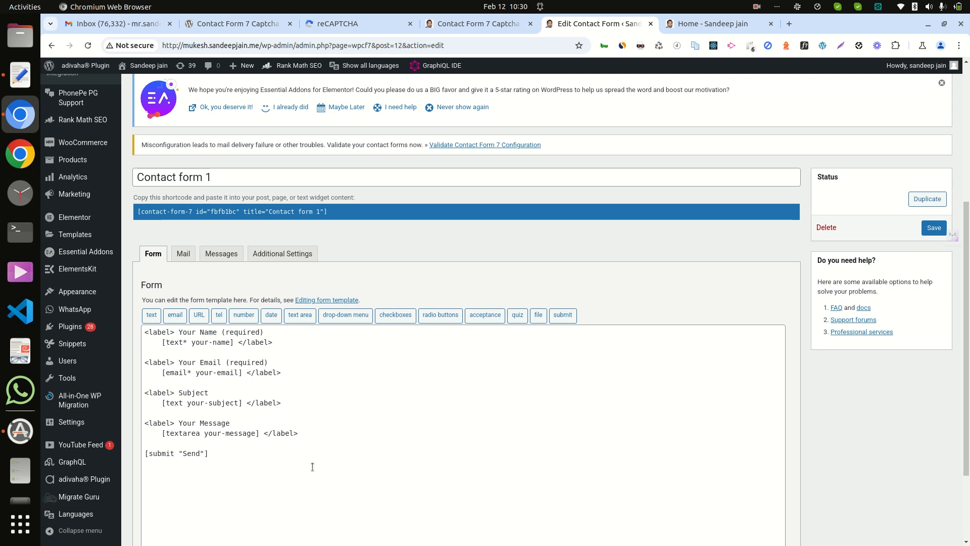
left_click(198, 445)
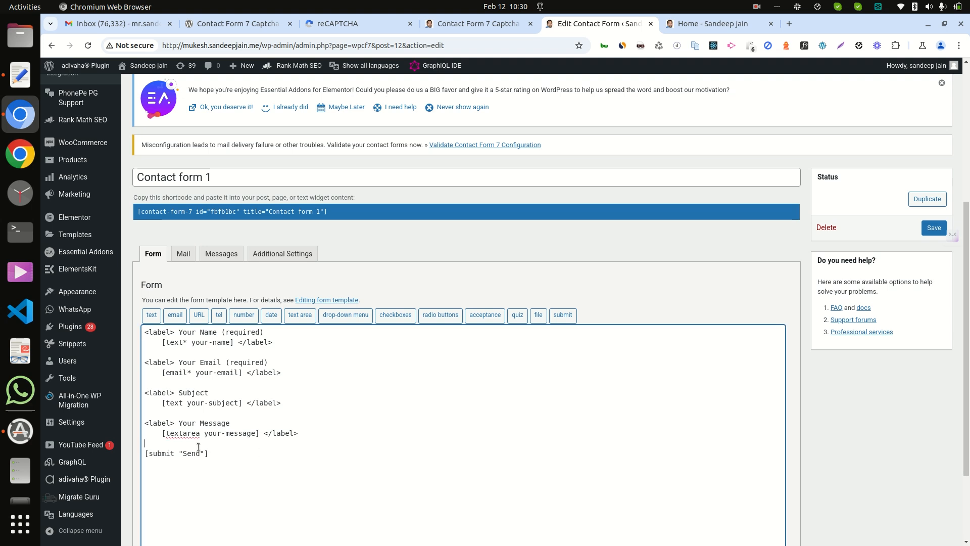
type("[cf7sr-recaptcha]")
left_click(931, 228)
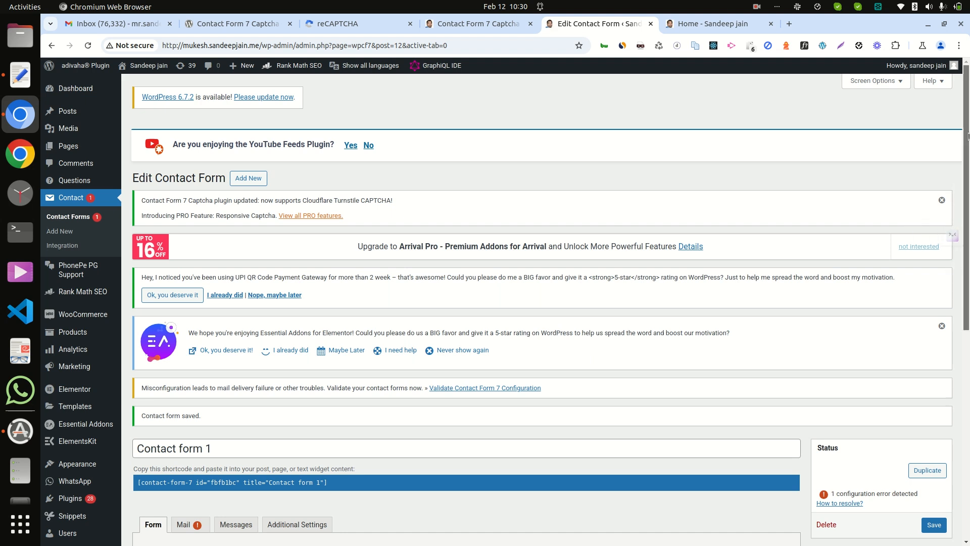
Step: Check the second form's Mail settings for the configuration error, return to its form template, and save again
scroll(968, 135, "down", 5)
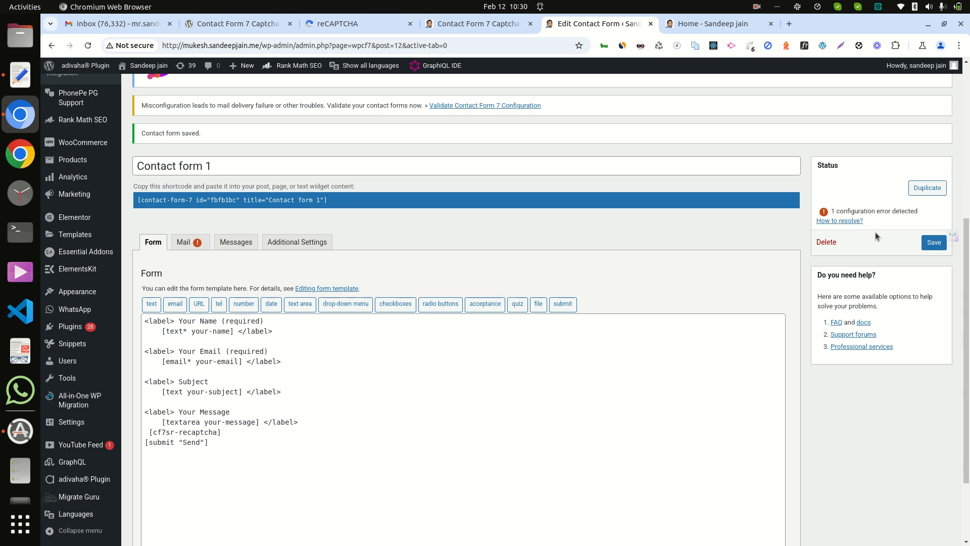
left_click(183, 241)
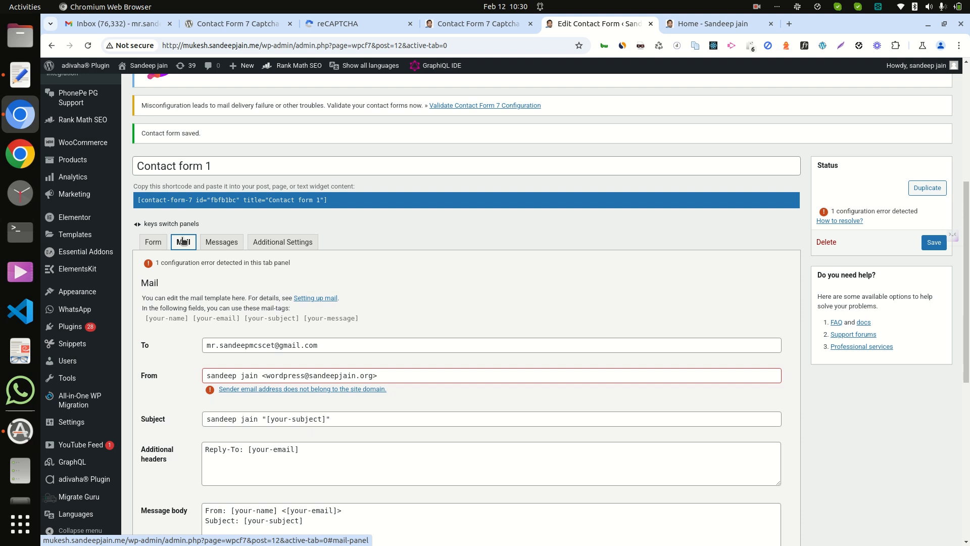
key("Left")
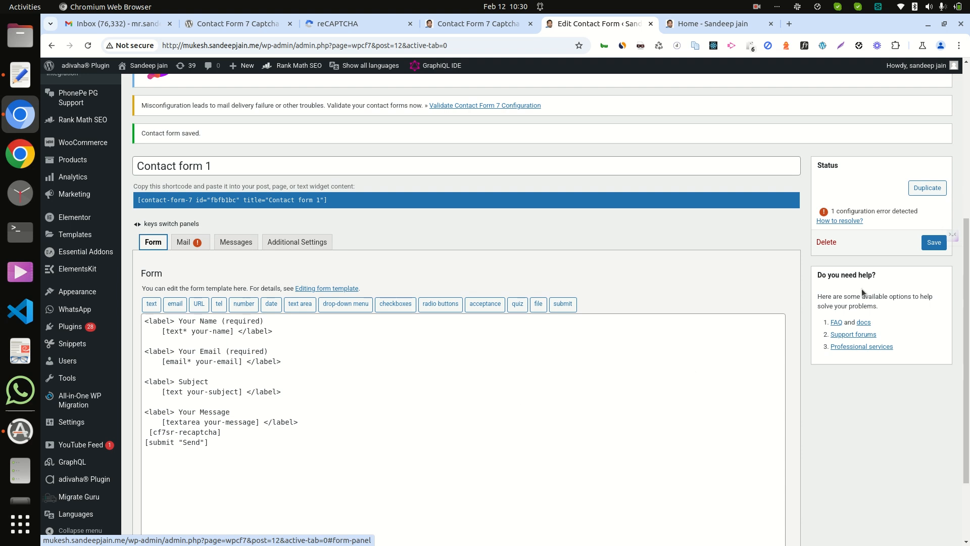
left_click(935, 243)
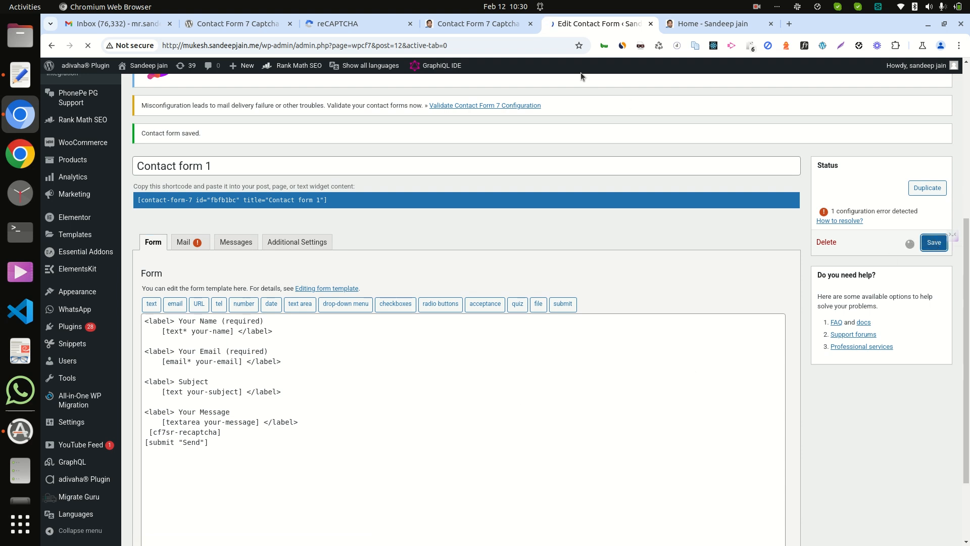
Step: Check the home page's contact form, and copy the shortcode [cf7sr-recaptcha size="compact"] from the captcha plugin's settings
left_click(689, 26)
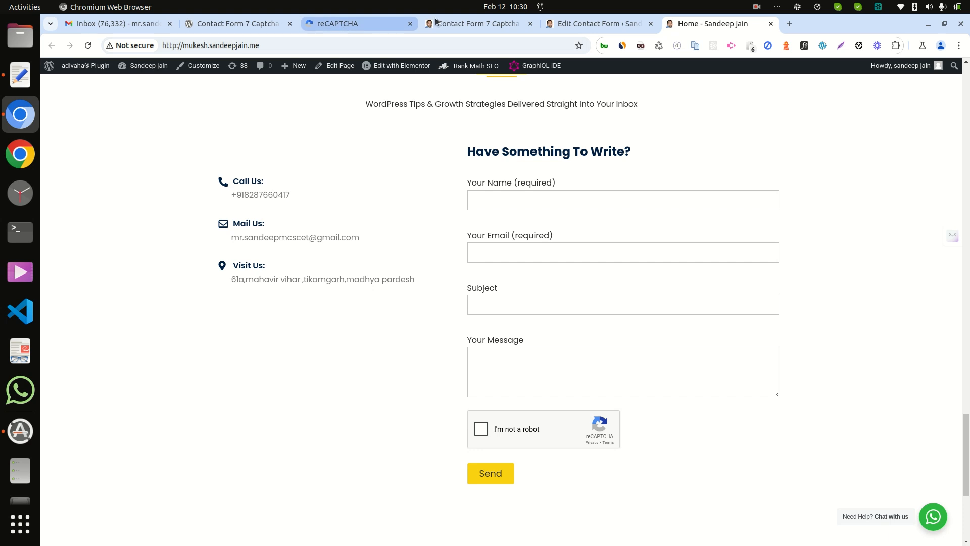
left_click(456, 19)
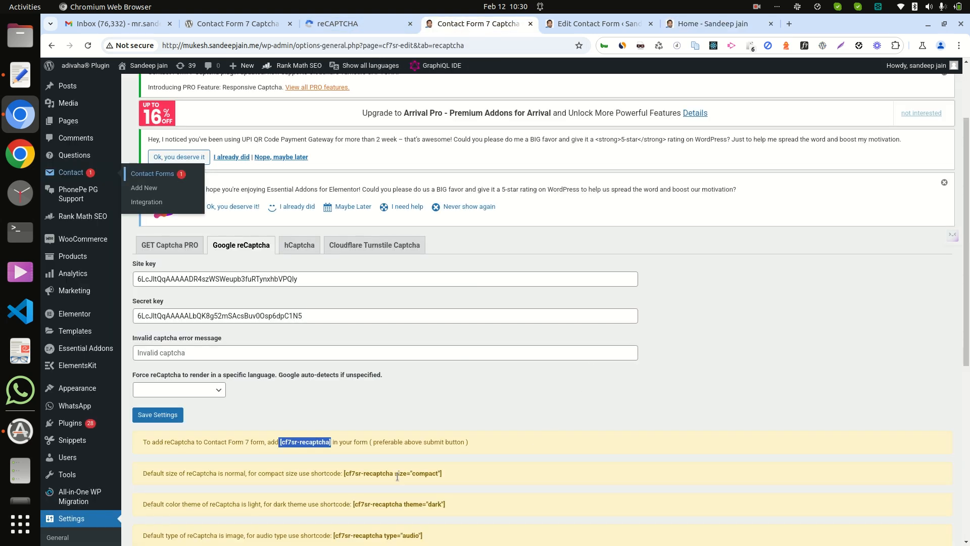
left_click_drag(343, 473, 459, 479)
key("ctrl+c")
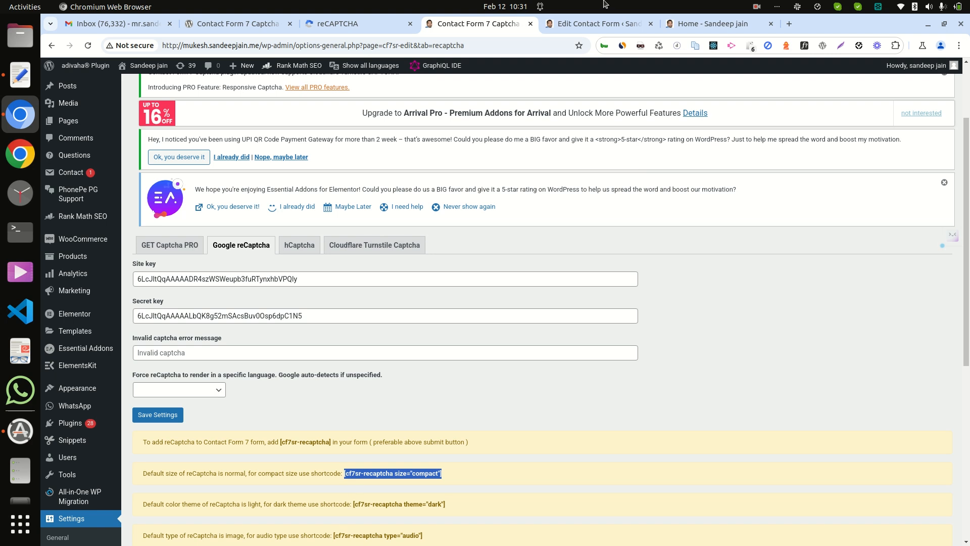
Step: Replace the second contact form's captcha shortcode with [cf7sr-recaptcha size="compact"] on its own line above the submit tag, and save it
left_click(587, 27)
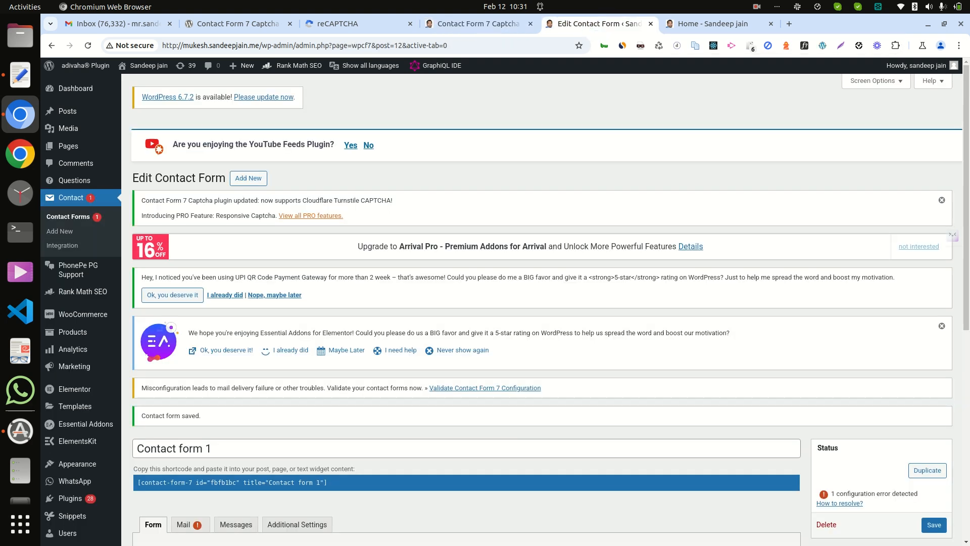
left_click_drag(968, 193, 968, 370)
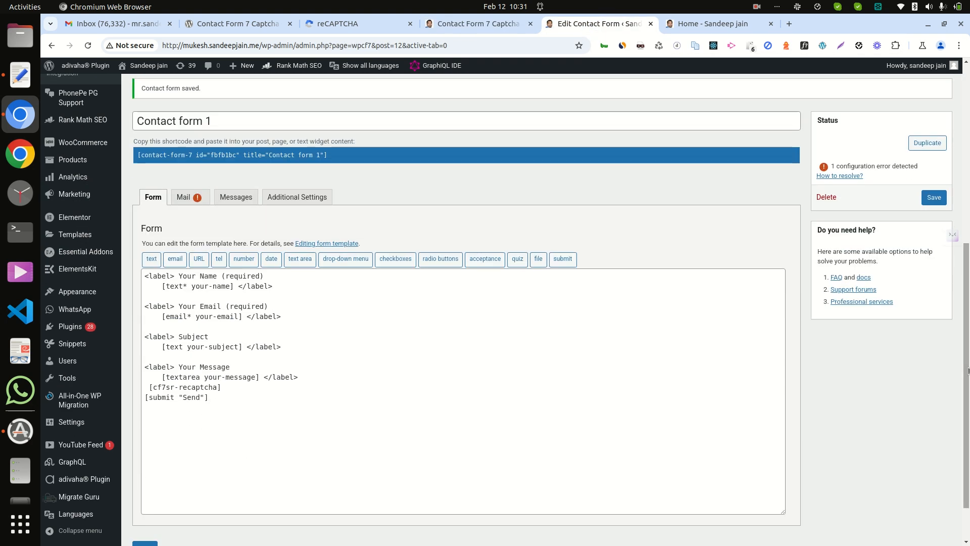
triple_click(210, 387)
key("ctrl+v")
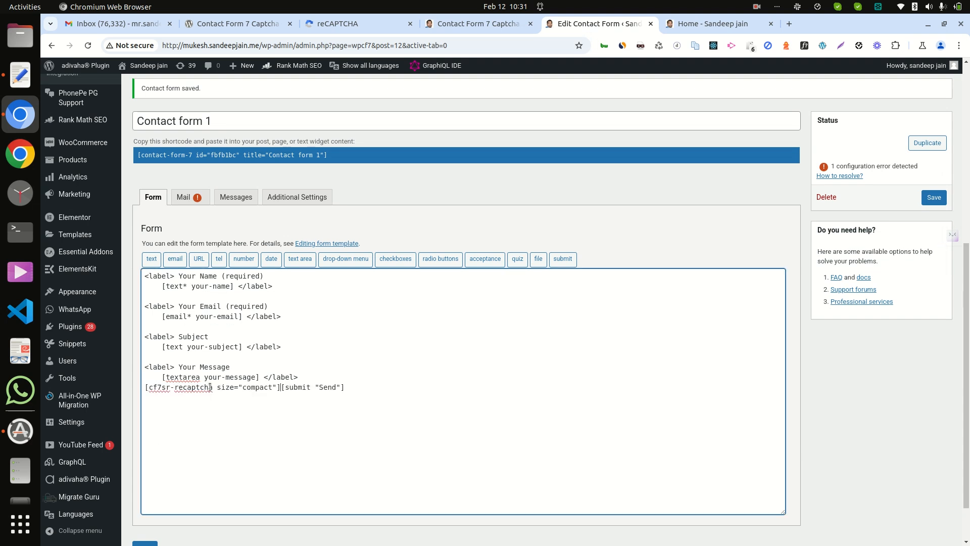
key("Return")
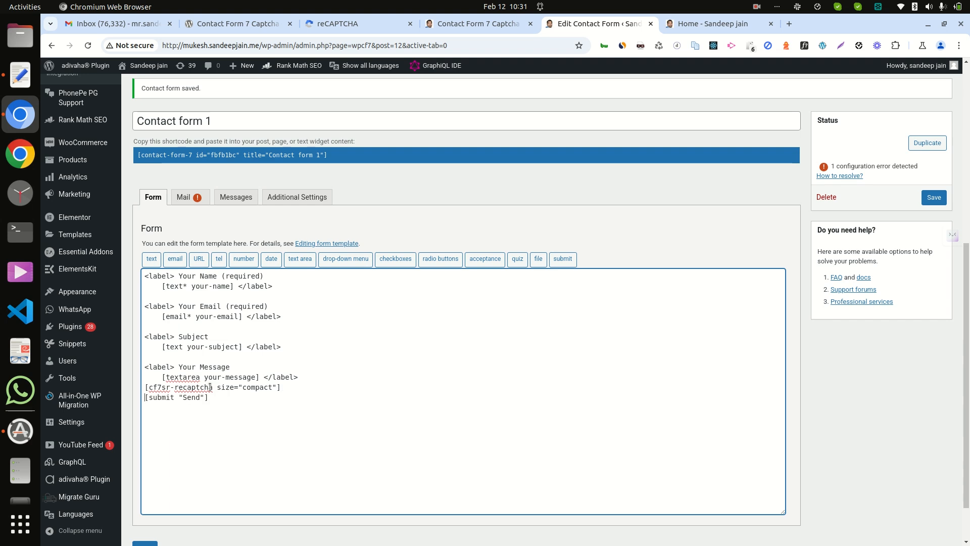
left_click(934, 198)
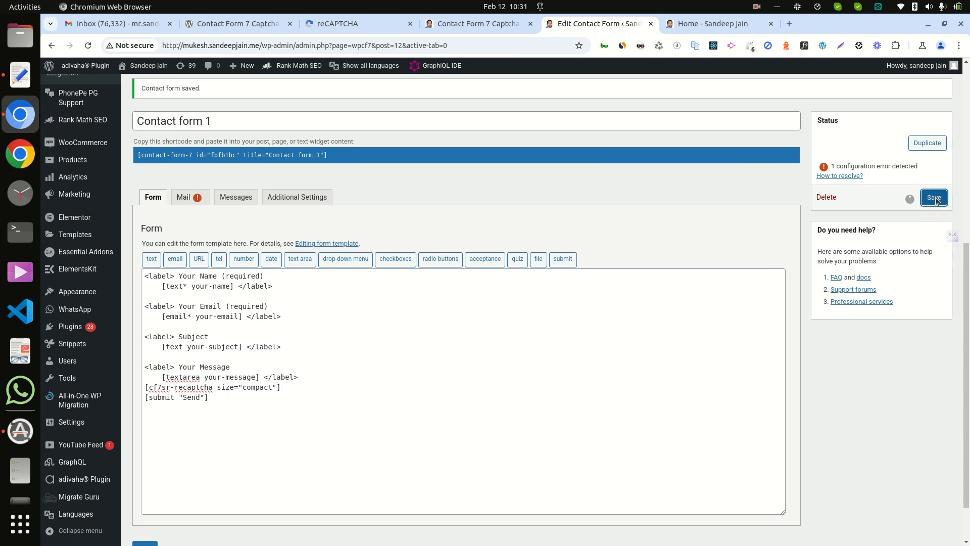
Step: Reload the site's home page to check the compact captcha in its contact form
left_click(696, 25)
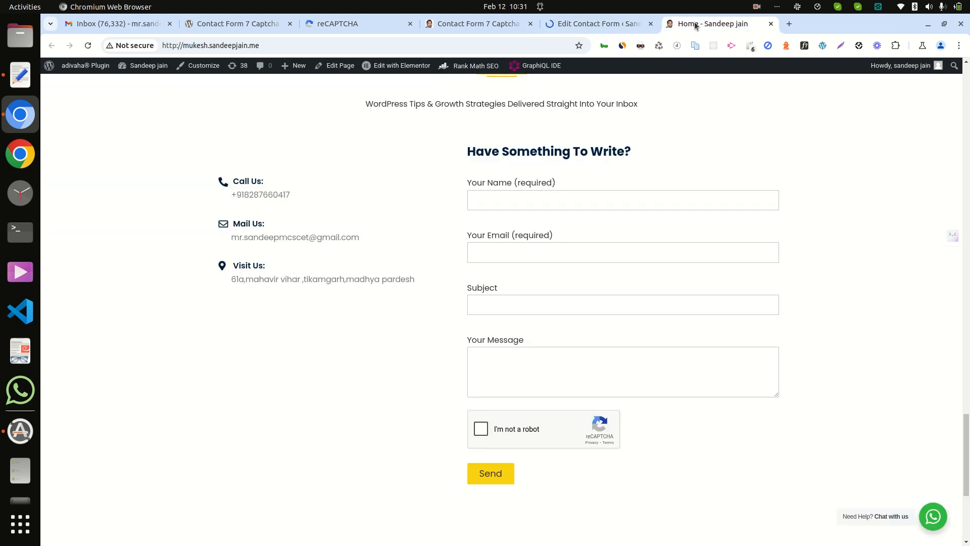
key("ctrl+r")
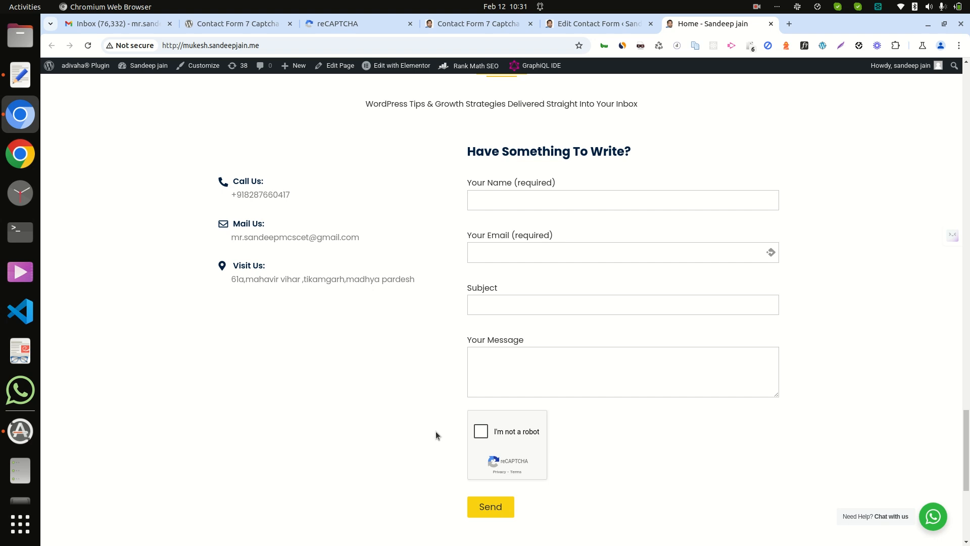
Step: Copy the audio-type shortcode [cf7sr-recaptcha type="audio"] from the plugin's Google reCaptcha settings
left_click(464, 23)
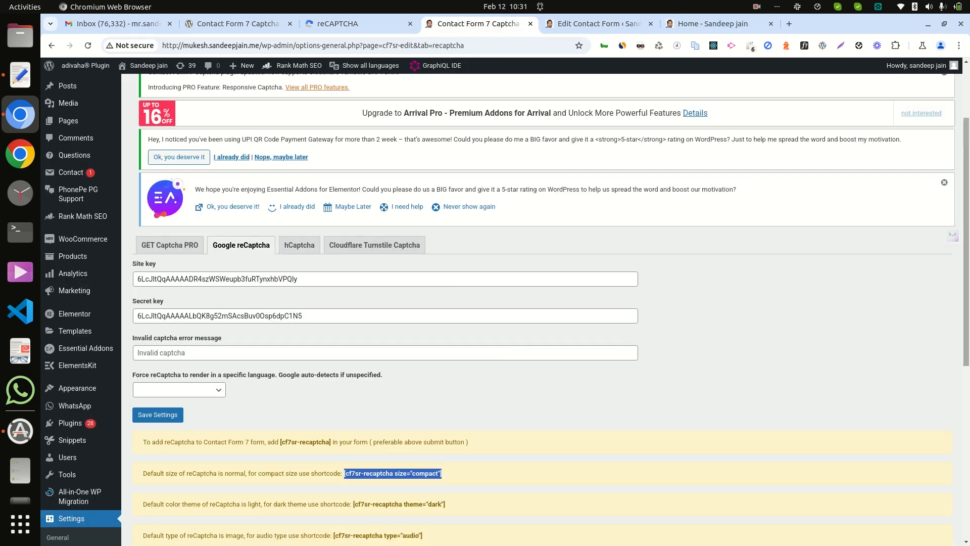
scroll(567, 327, "down", 5)
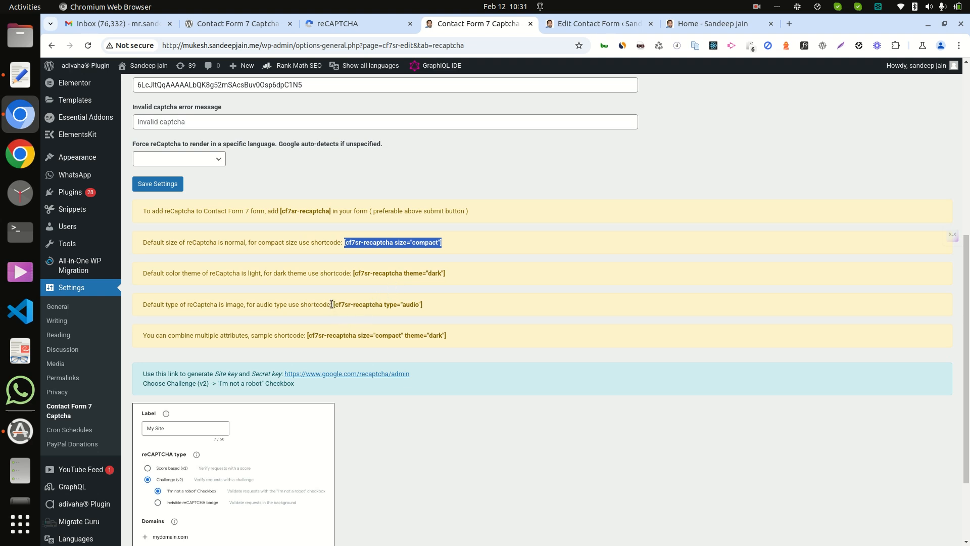
left_click(355, 307)
key("ctrl+c")
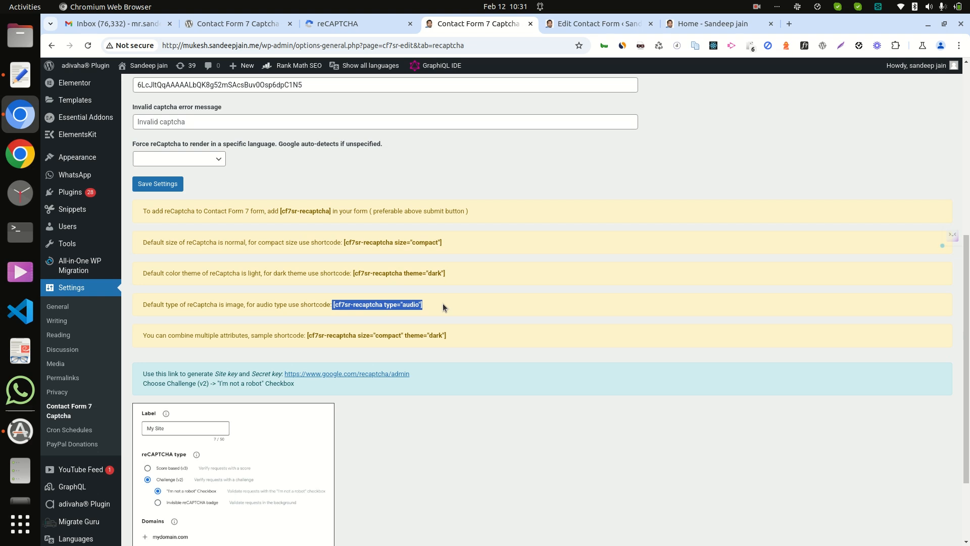
Step: Replace the compact captcha shortcode in the second contact form with [cf7sr-recaptcha type="audio"] before the submit tag, and save the form
left_click(602, 24)
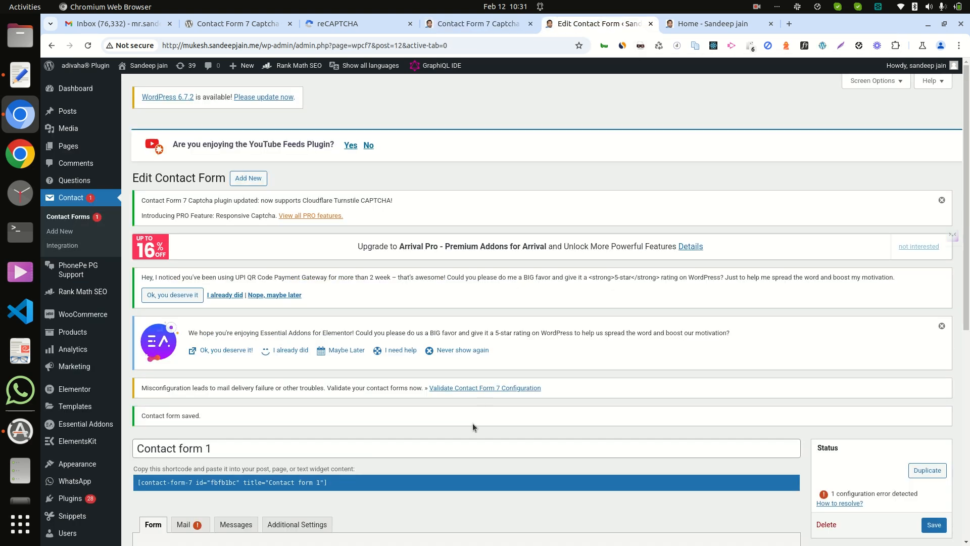
scroll(481, 391, "down", 4)
scroll(422, 406, "down", 1)
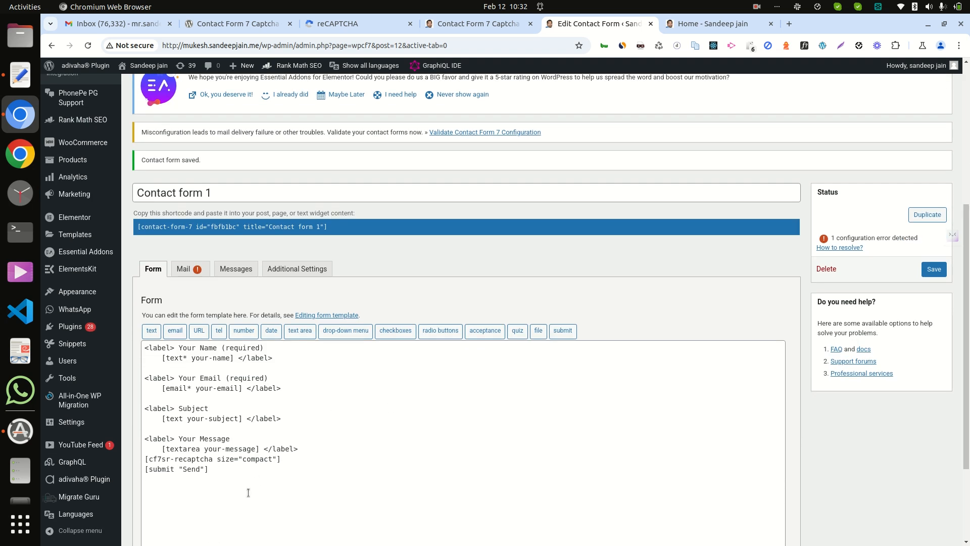
left_click(277, 457)
triple_click(277, 458)
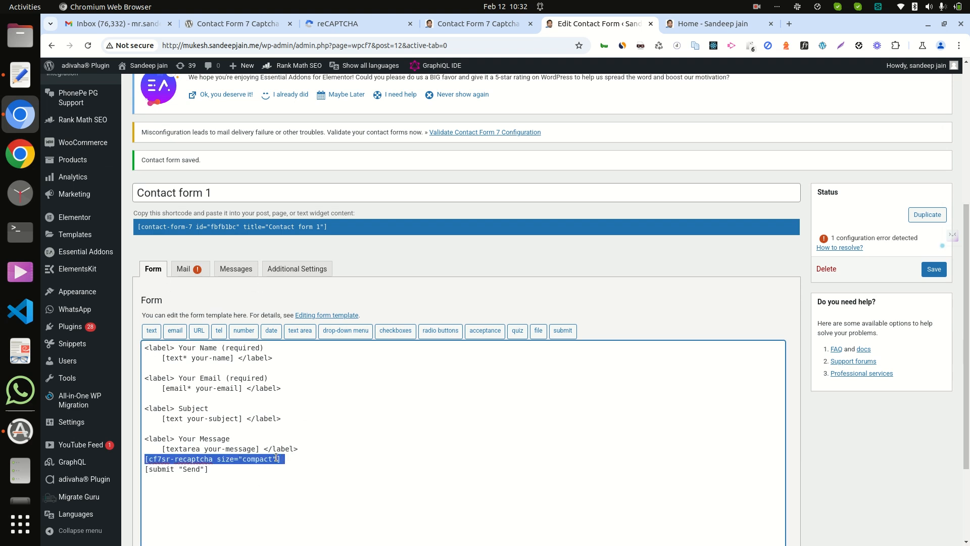
key("ctrl+v")
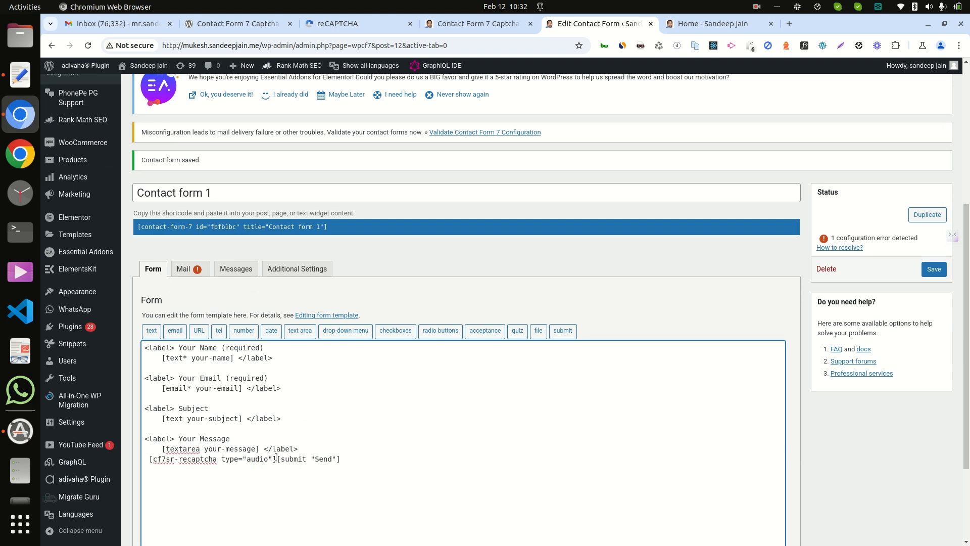
left_click(934, 270)
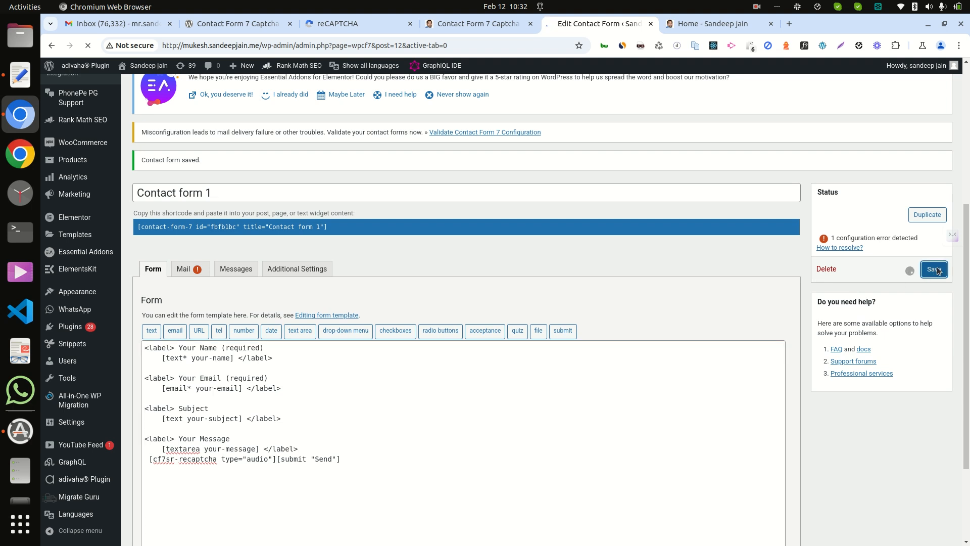
Step: Reload the home page and test the audio-type captcha by ticking "I'm not a robot" in the contact form
left_click(703, 25)
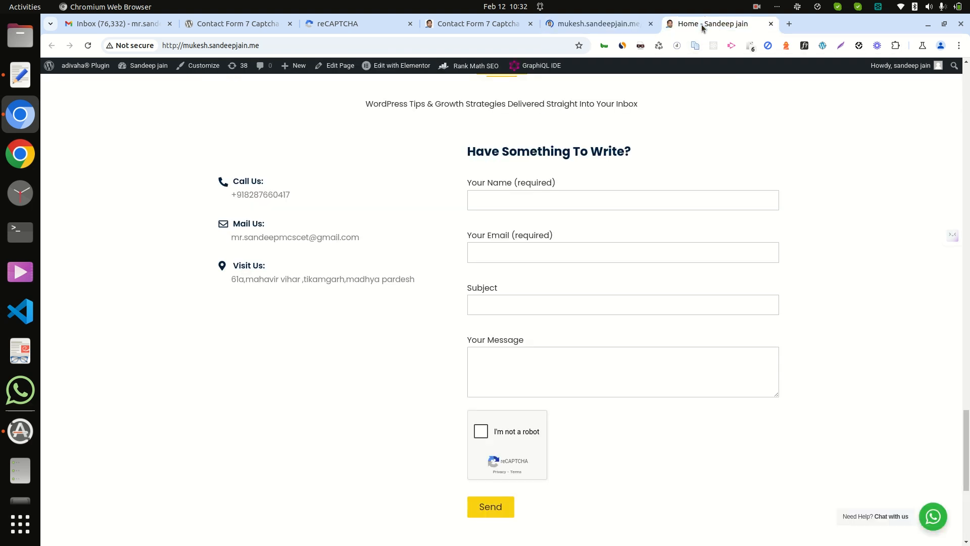
key("ctrl+r")
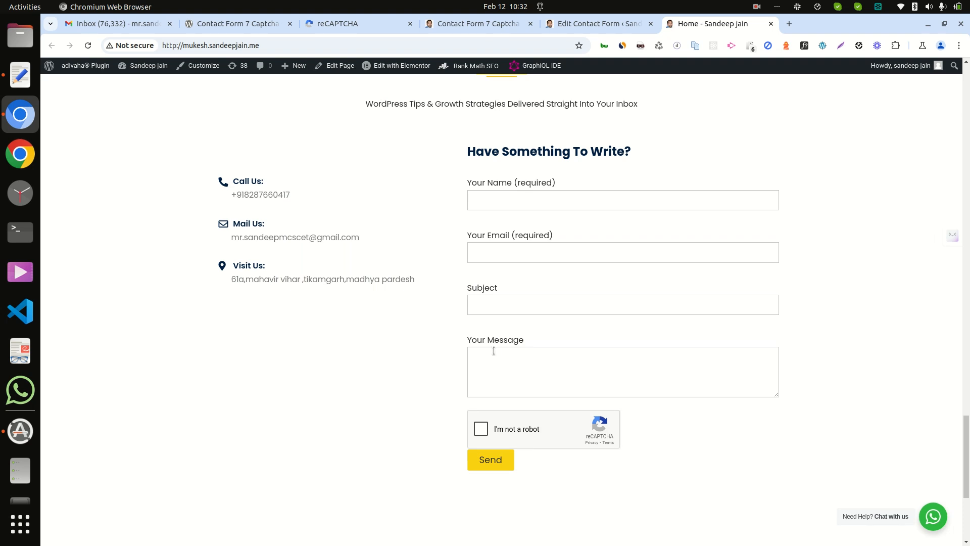
left_click(480, 434)
Step: Return to the Contact Form 7 Captcha settings and open the hCaptcha configuration
left_click(470, 24)
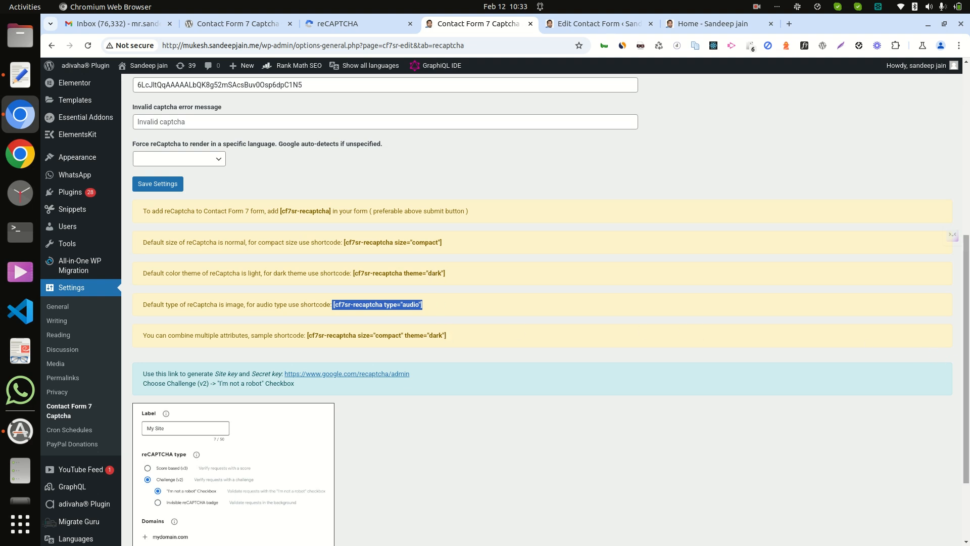
scroll(967, 354, "up", 5)
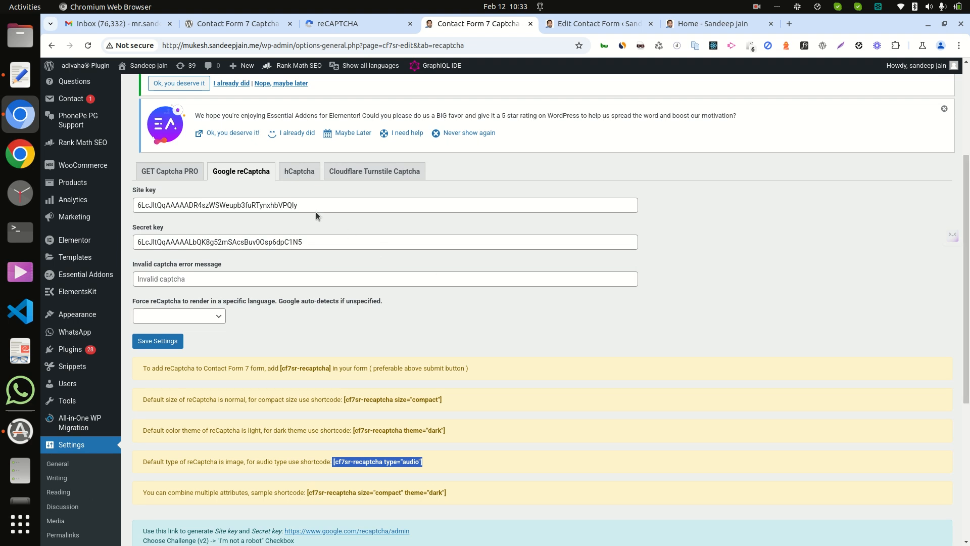
left_click(305, 172)
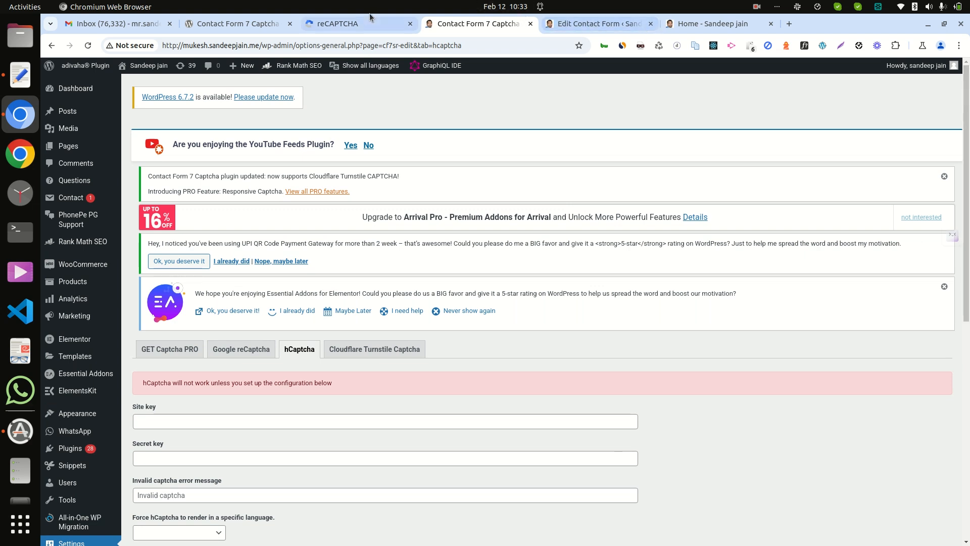
Step: Open the hCaptcha signup page in a new tab from the link in the plugin's WordPress.org description
left_click(234, 24)
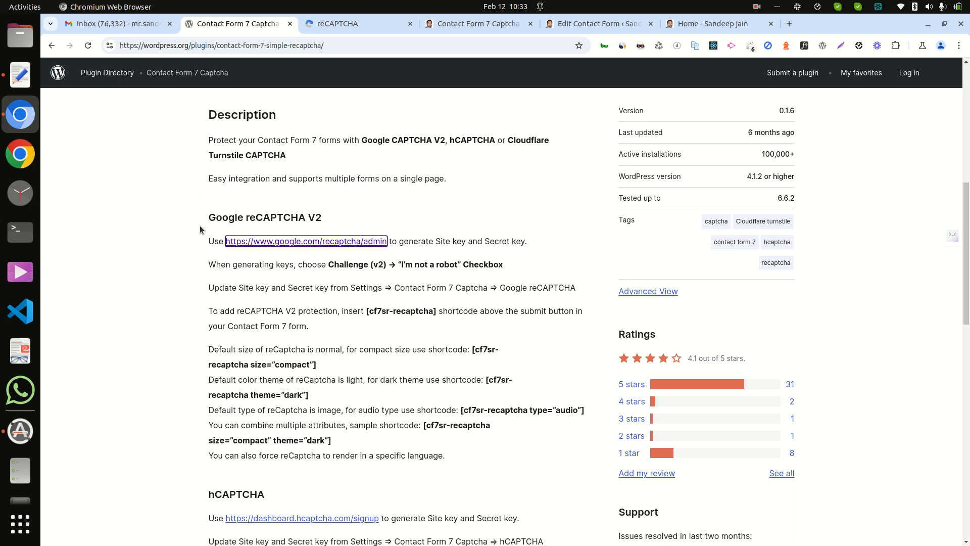
right_click(316, 521)
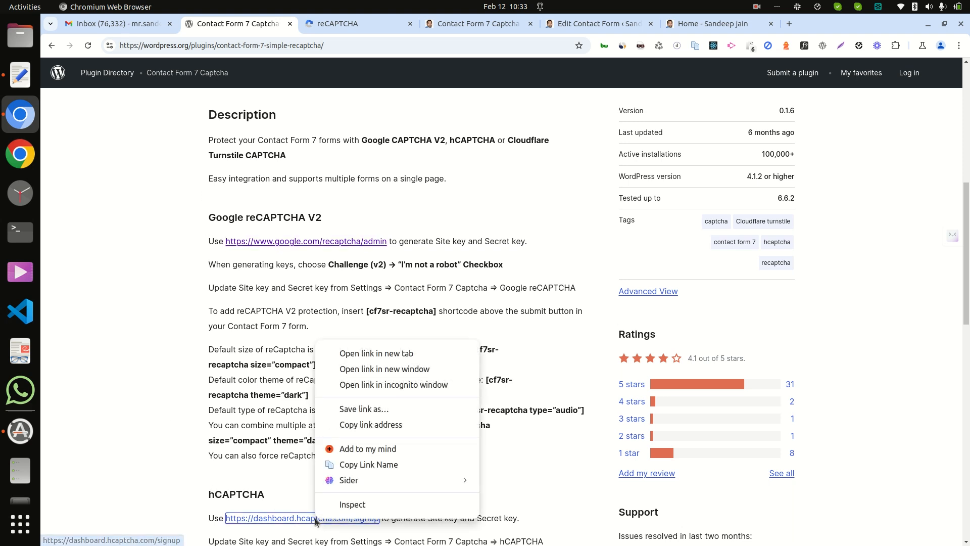
left_click(387, 354)
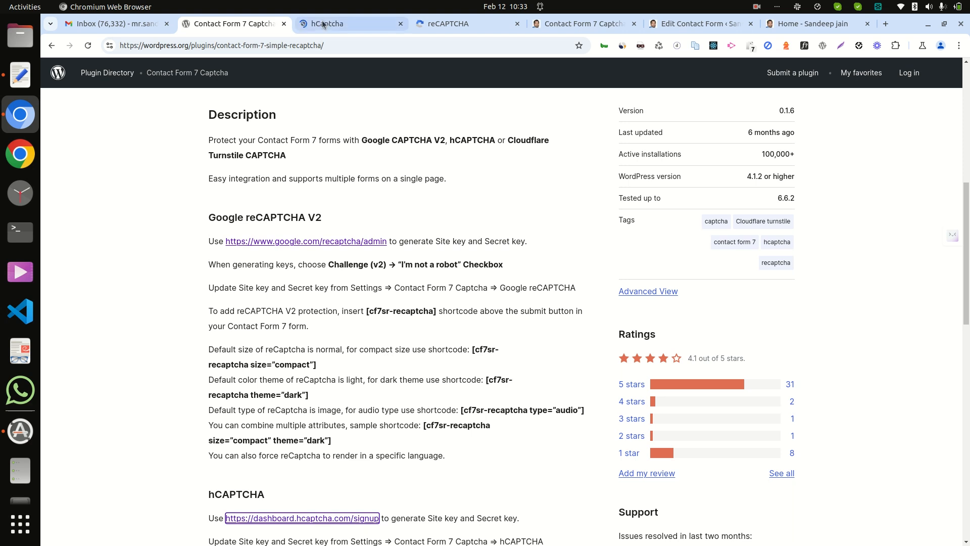
left_click(324, 23)
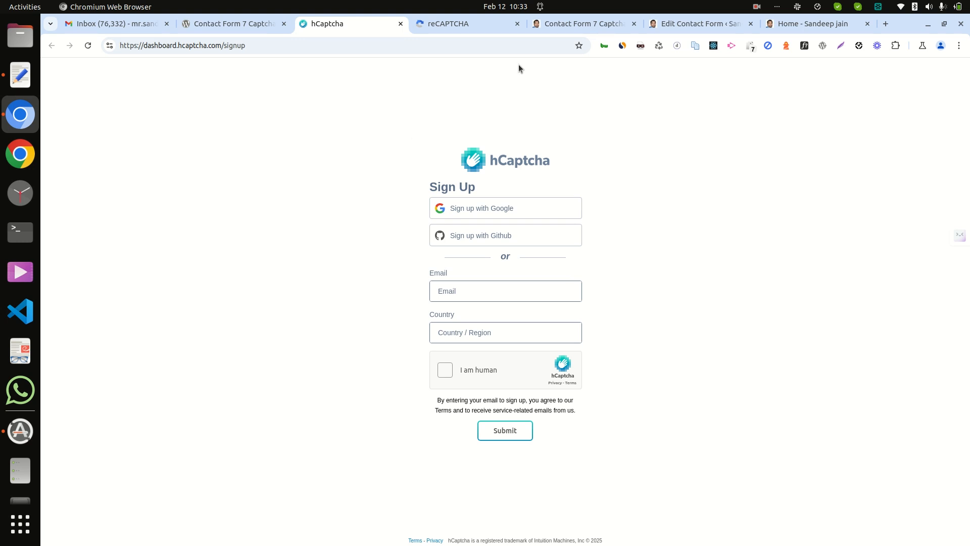
Step: Review the reCAPTCHA keys page and the plugin's hCaptcha settings, and return to the home page's contact form
left_click(451, 28)
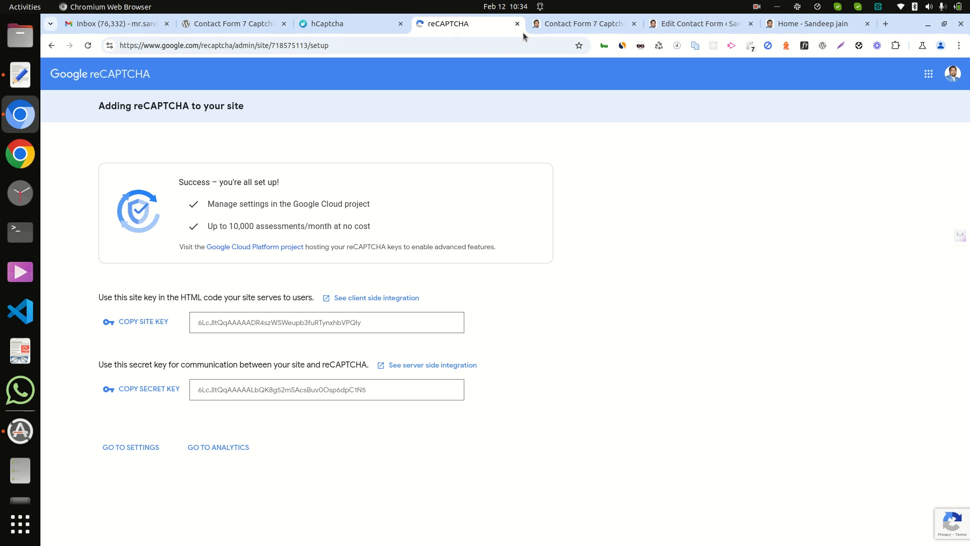
left_click(586, 26)
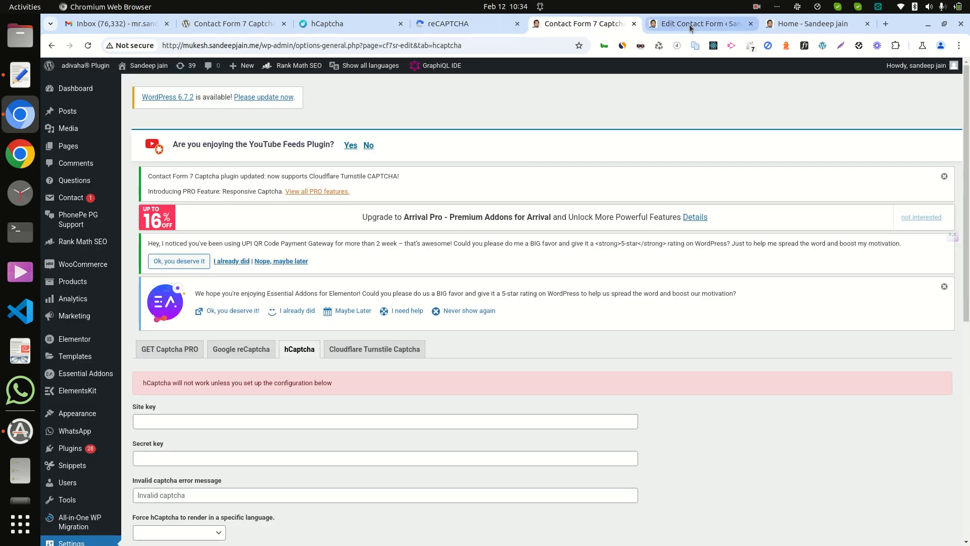
left_click(803, 26)
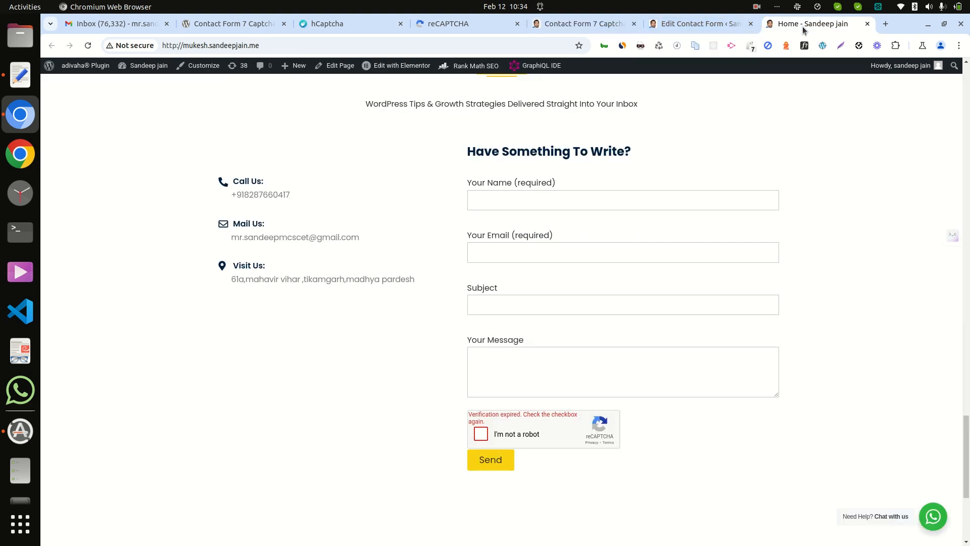